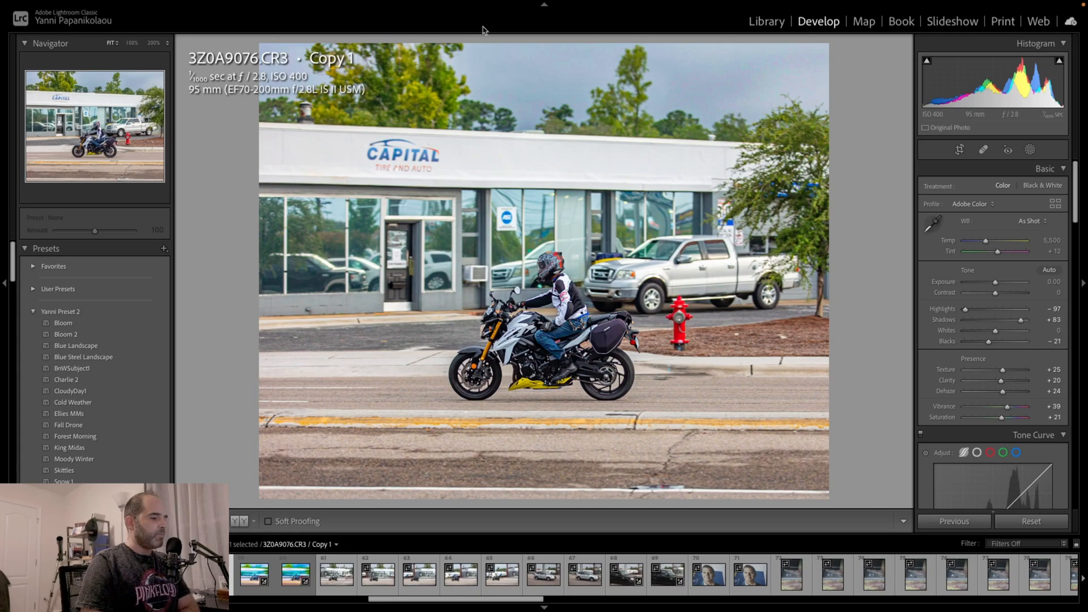
Step: Set Contrast to +23 and Shadows to +100 on the motorcycle photo, and open it for editing in Adobe Photoshop 2022
drag(995, 293, 1037, 326)
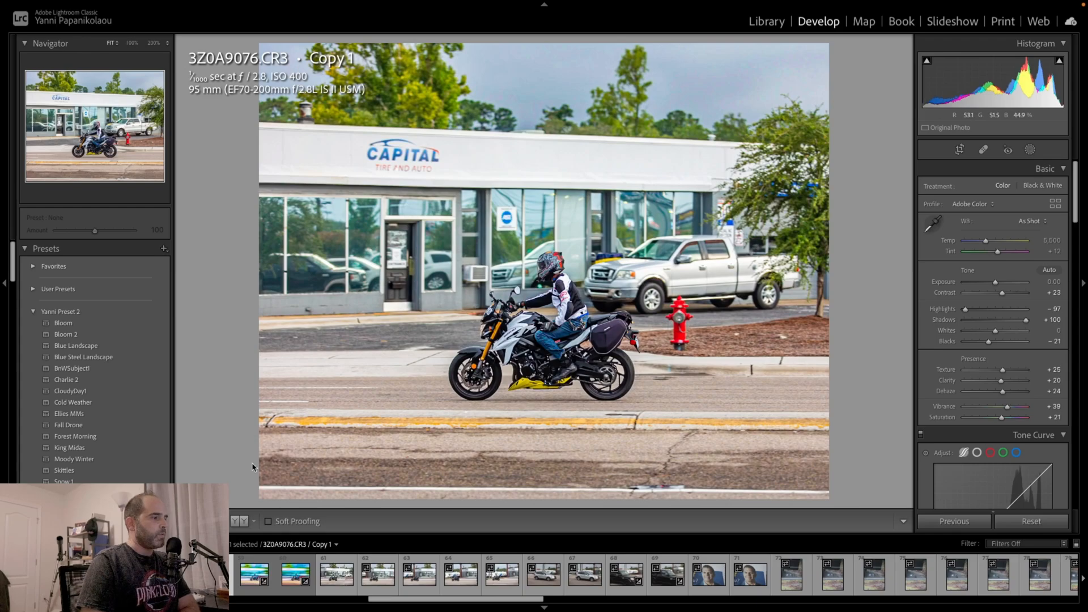
right_click(209, 574)
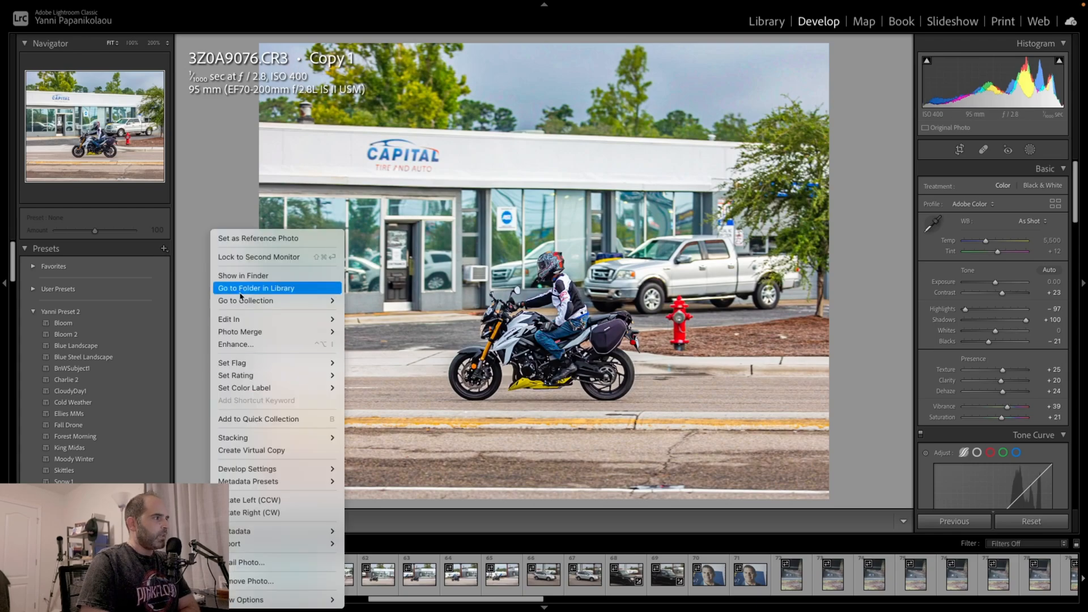
mouse_move(259, 320)
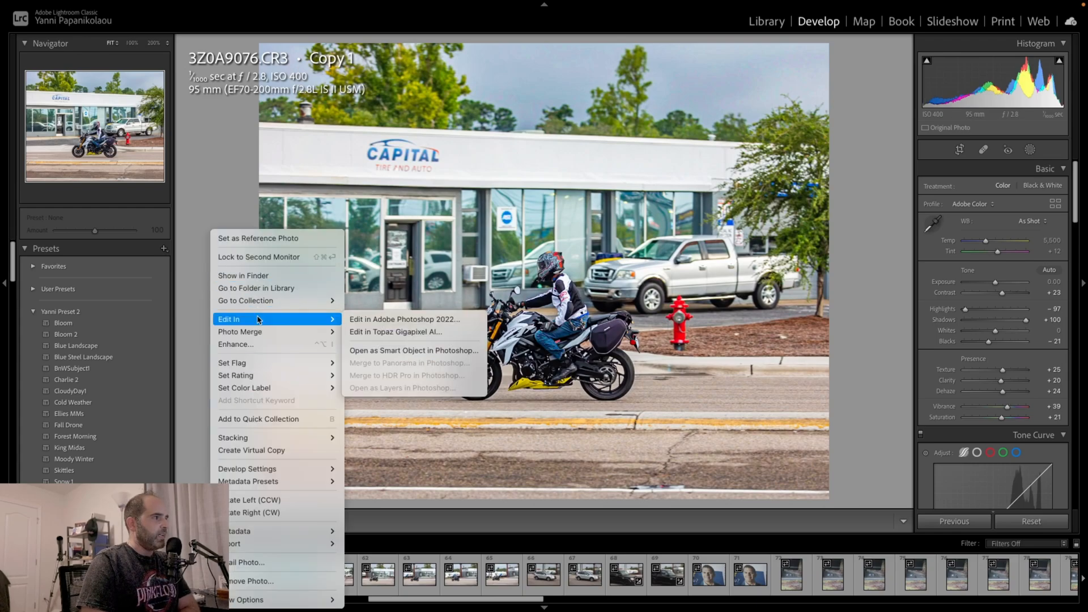
click(378, 318)
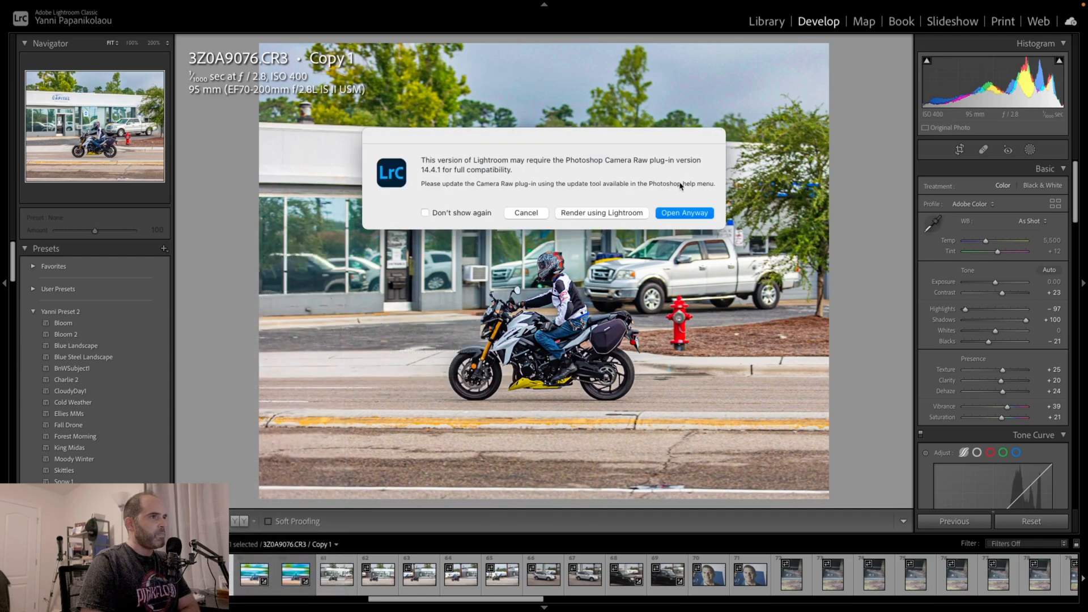
click(675, 213)
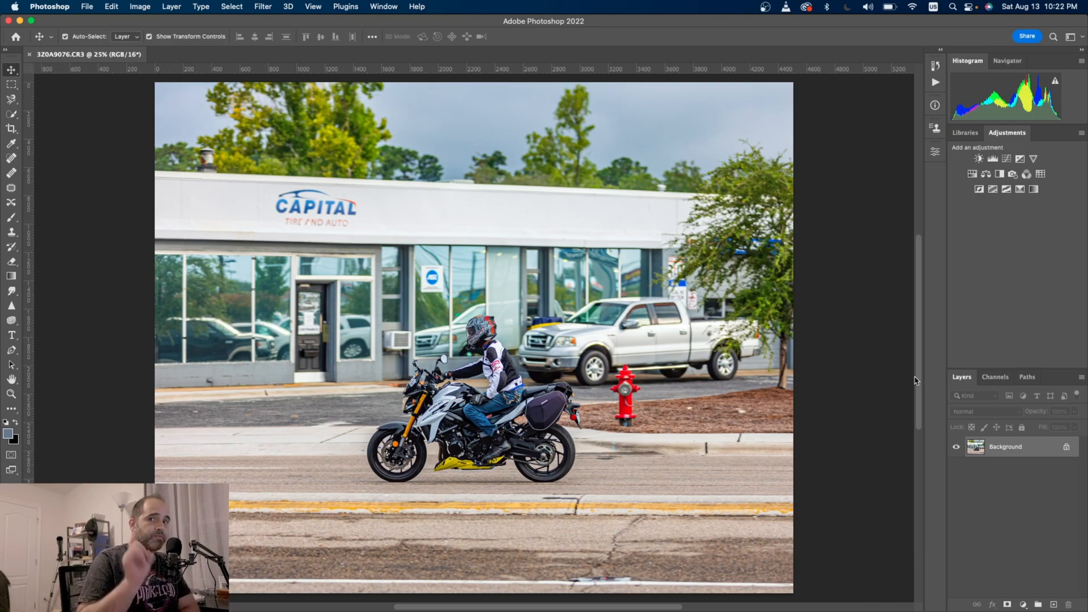
Step: Convert the Background into the regular layer Layer 0 and duplicate it as Layer 0 copy
double_click(1019, 453)
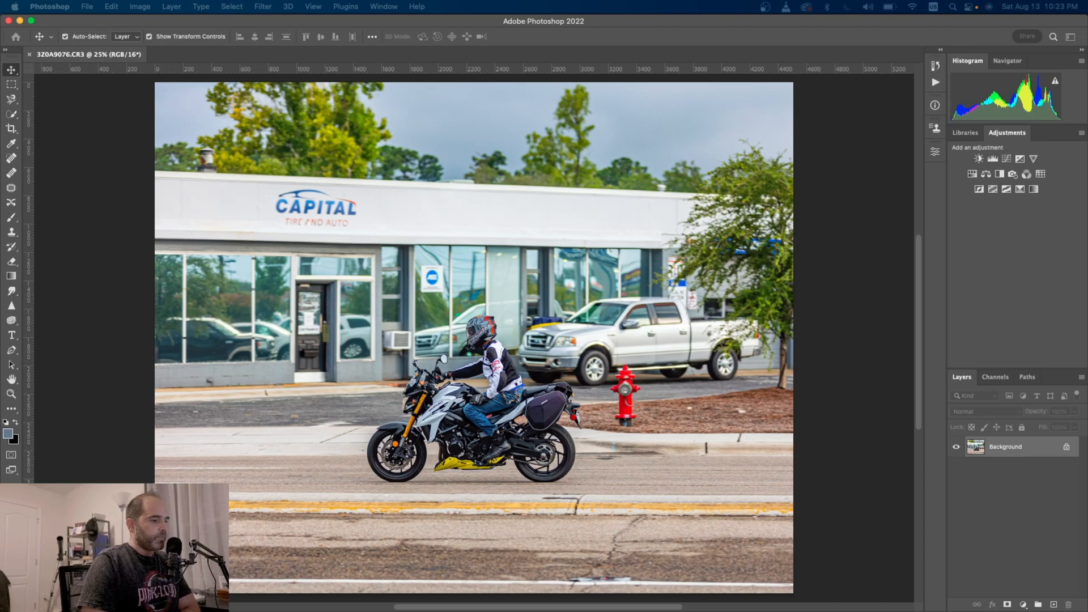
click(698, 355)
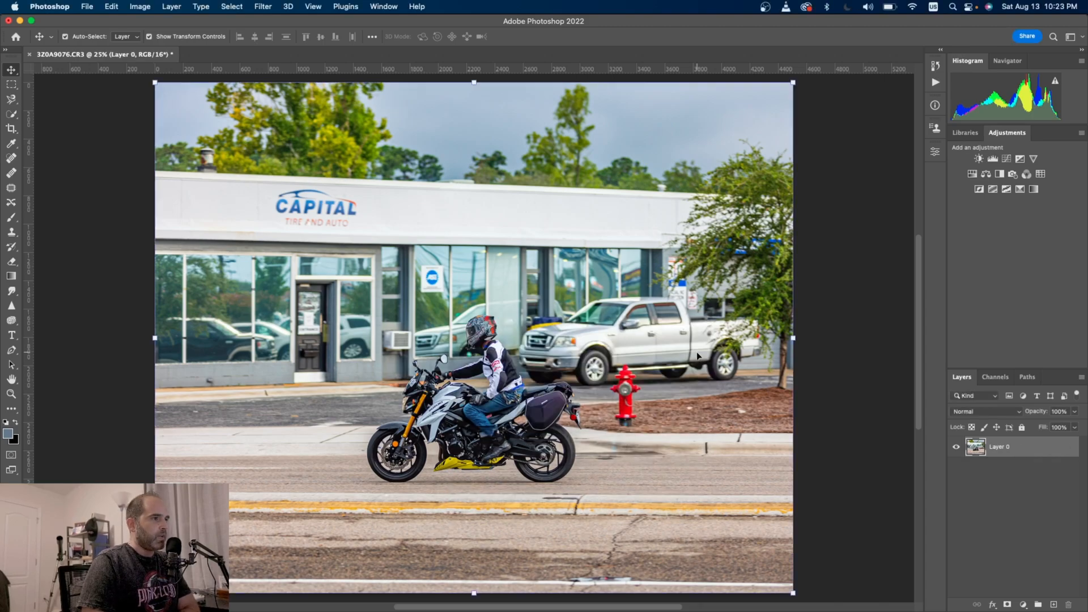
right_click(1024, 448)
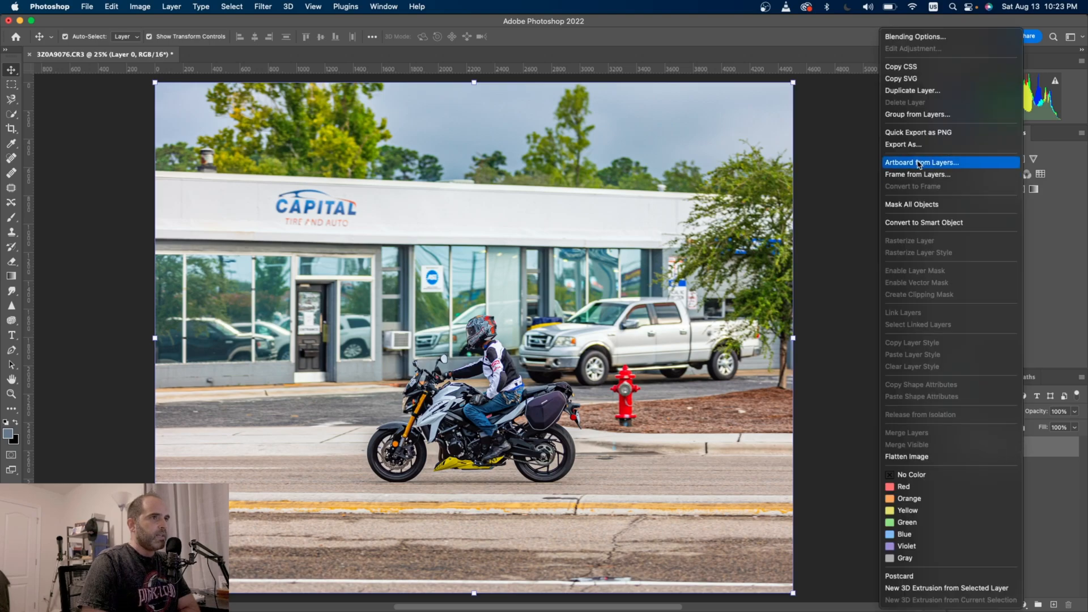
click(914, 91)
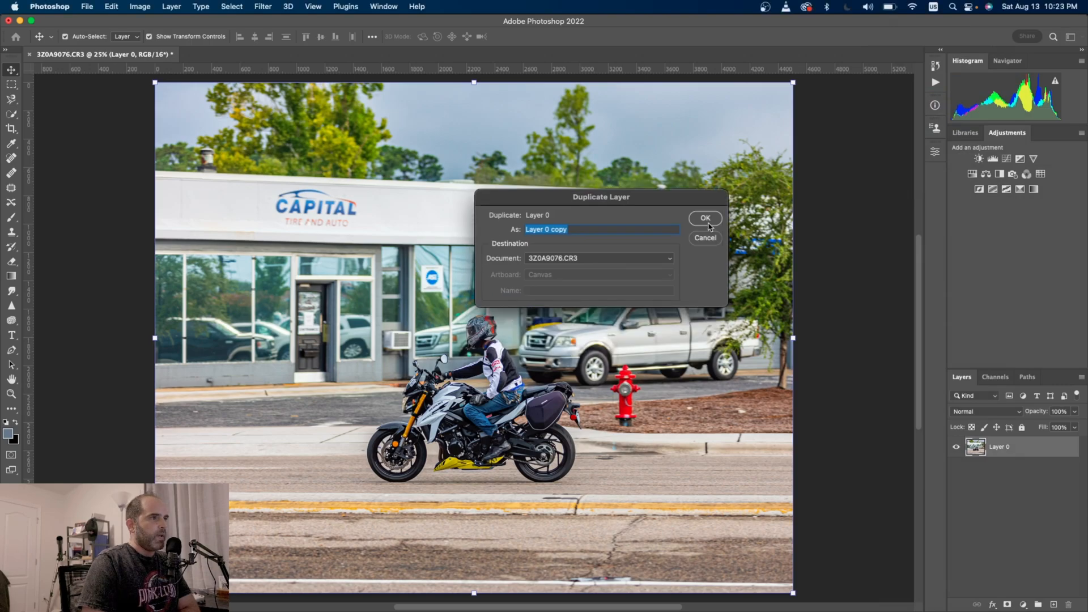
click(707, 219)
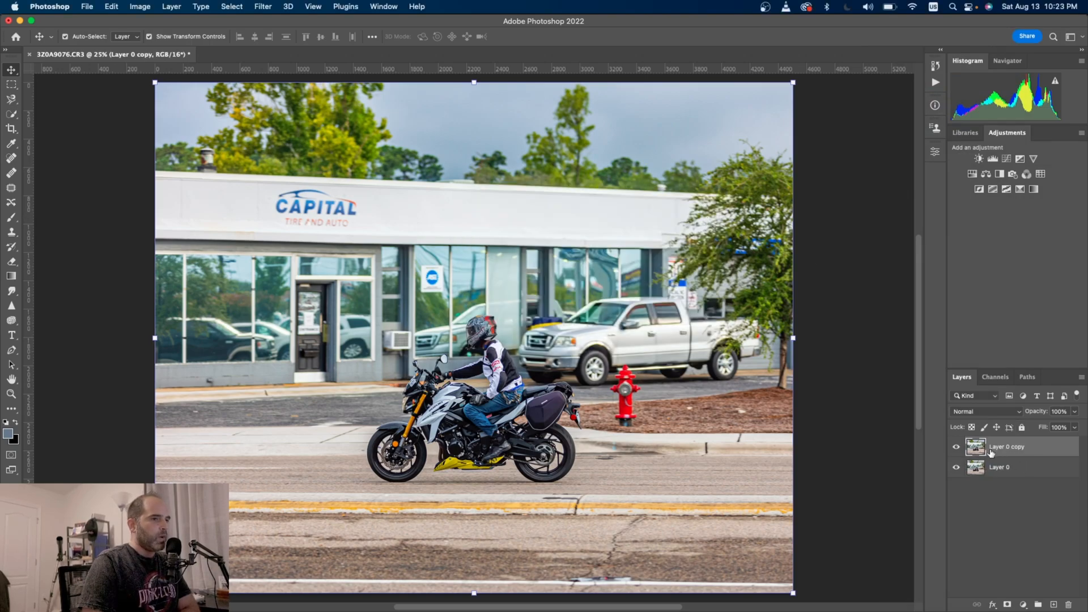
Step: Select the rider and motorcycle by tracing around their outline with the Magnetic Lasso tool on Layer 0 copy
click(12, 393)
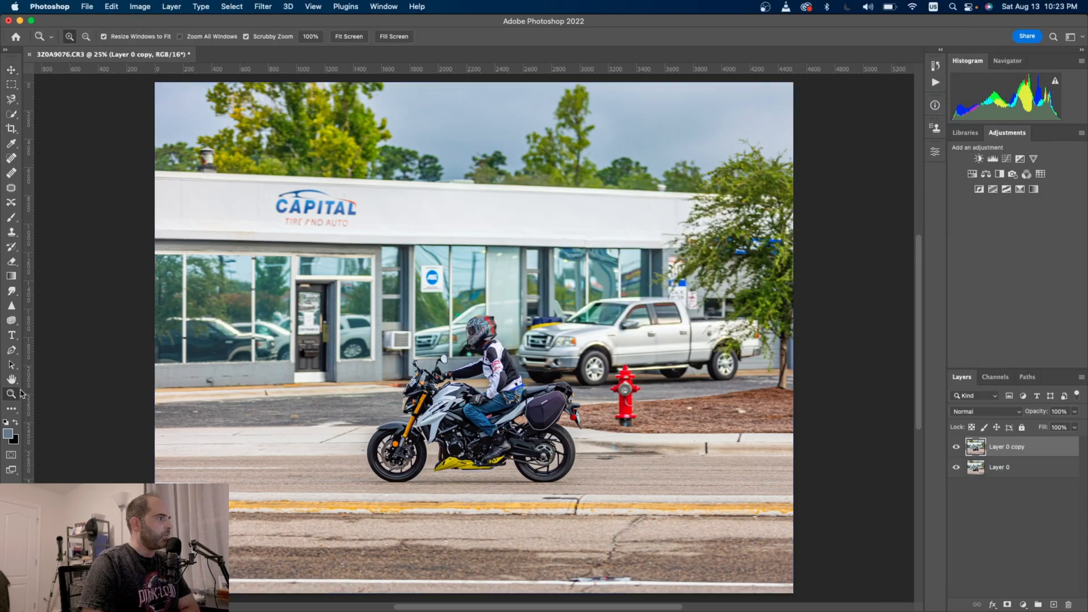
drag(458, 381, 458, 380)
scroll(458, 381, down, 1)
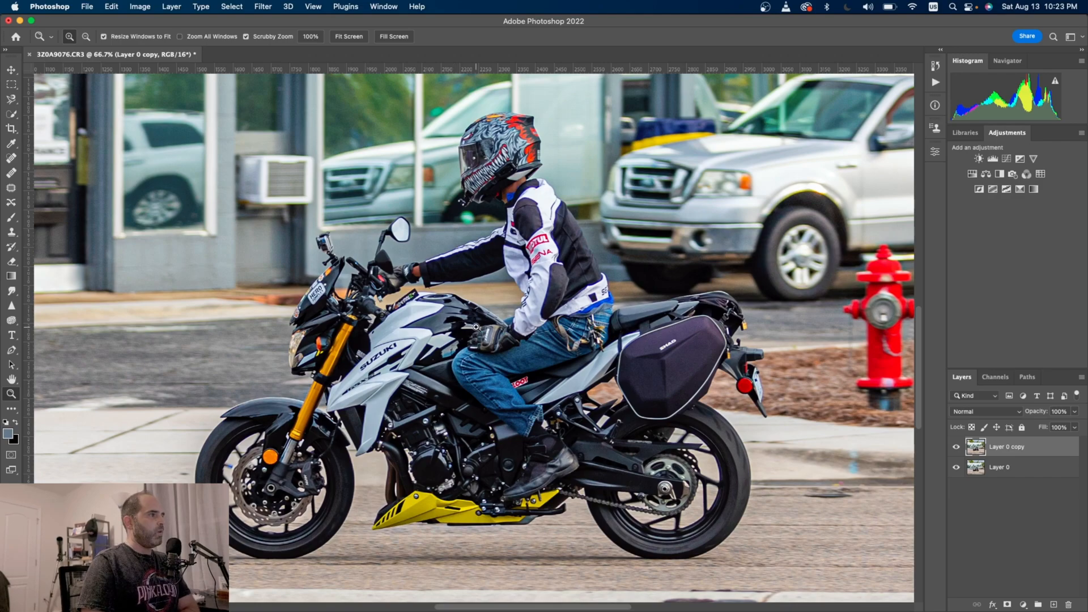
click(12, 99)
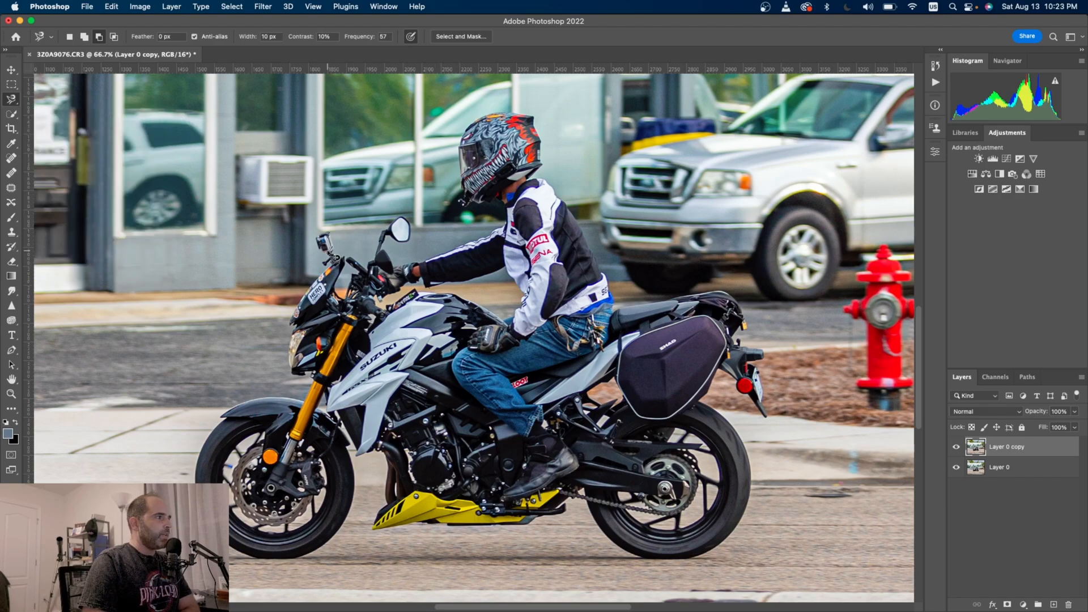
click(490, 115)
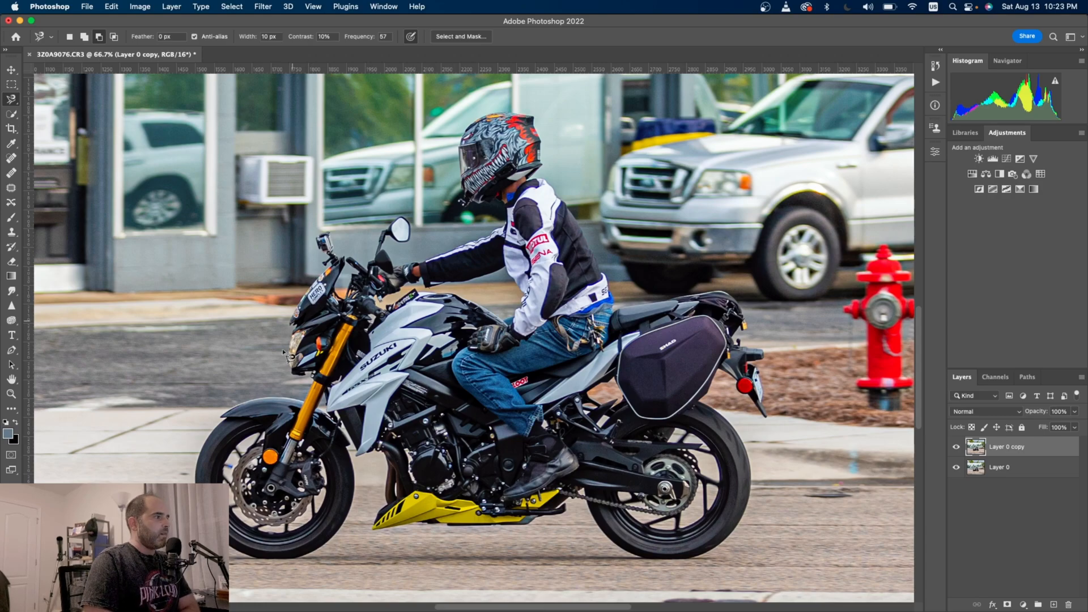
click(486, 117)
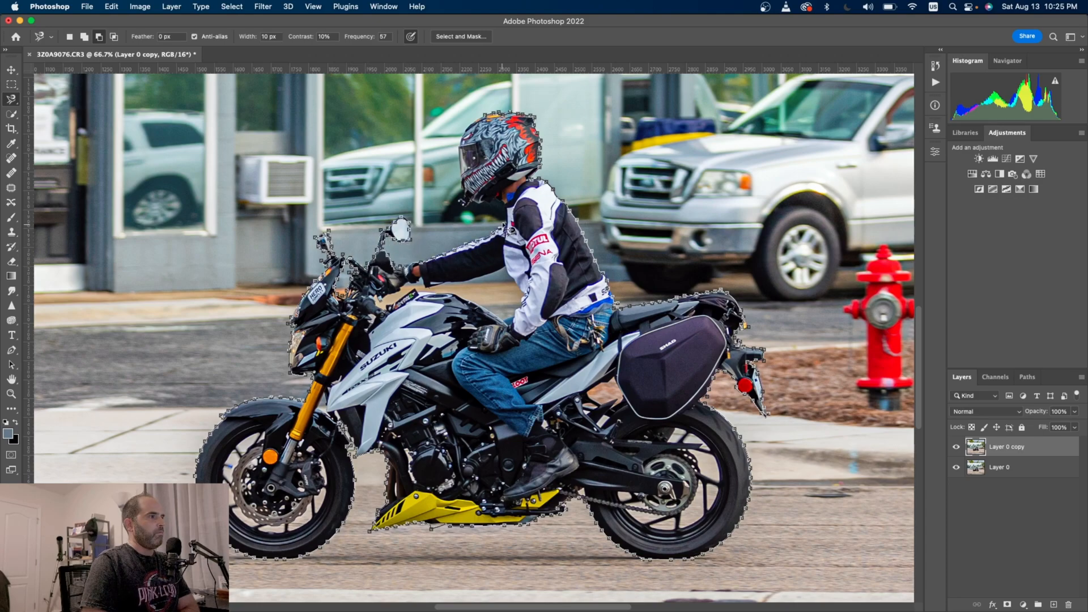
click(499, 204)
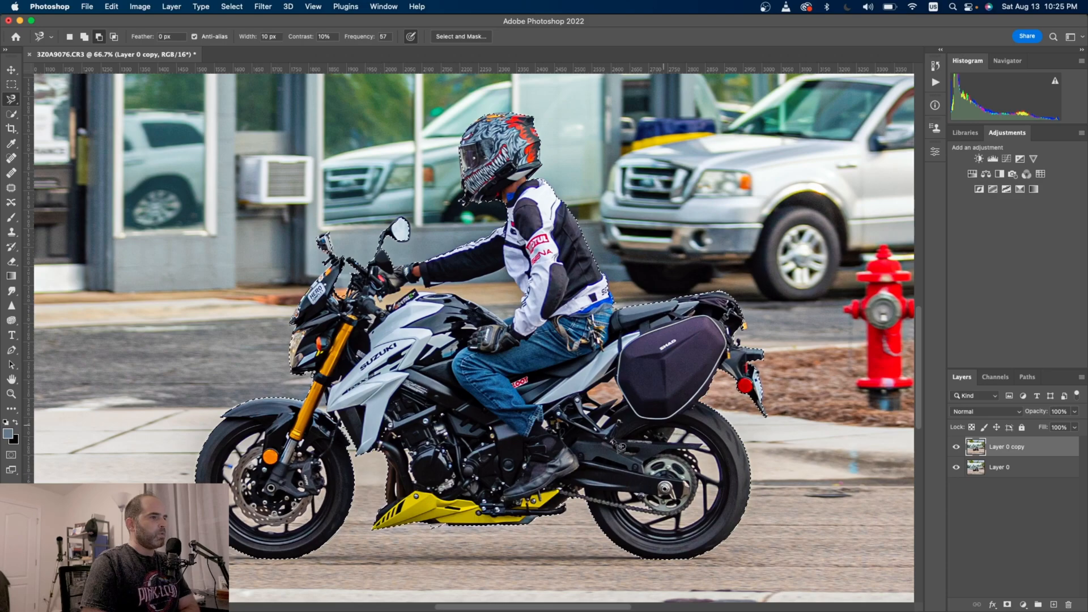
Step: Examine the selection edges around the rider, the wheels and the underside of the motorcycle
scroll(400, 316, down, 1)
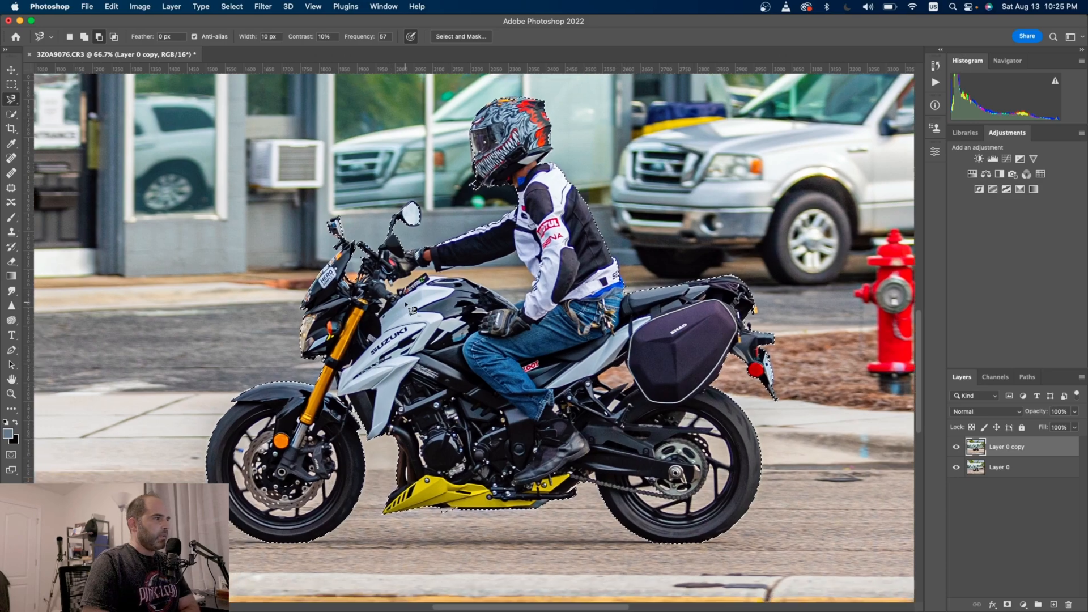
scroll(402, 324, up, 1)
scroll(403, 324, right, 1)
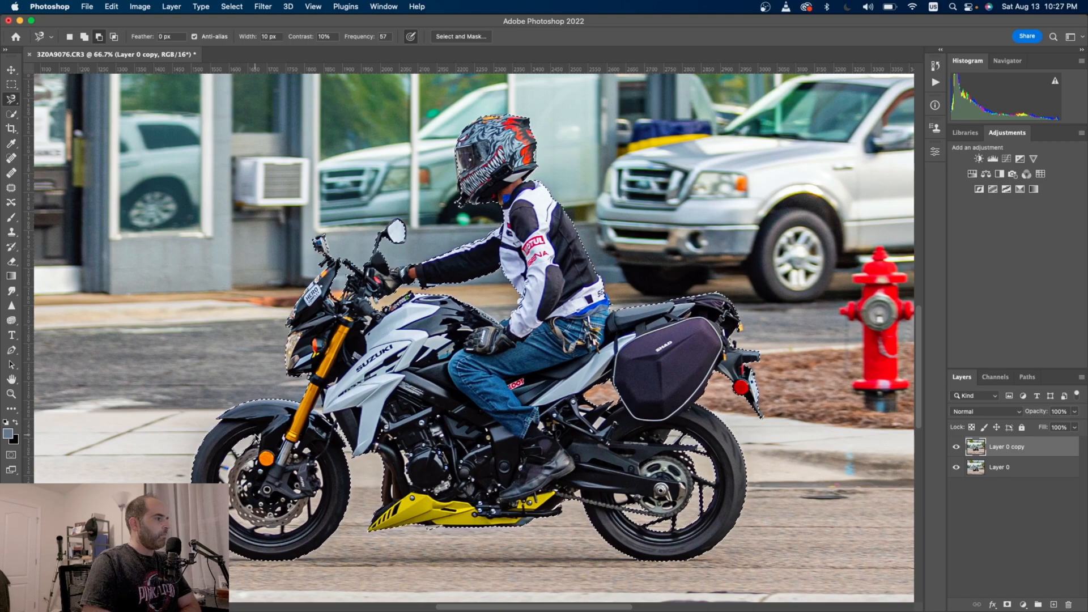
scroll(235, 414, down, 3)
click(229, 407)
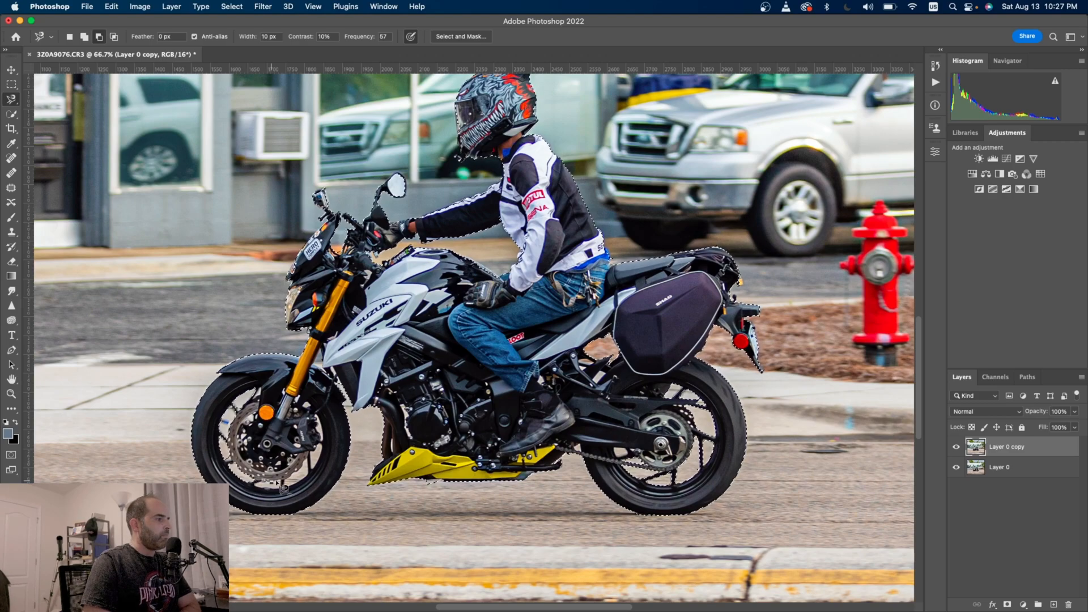
click(260, 488)
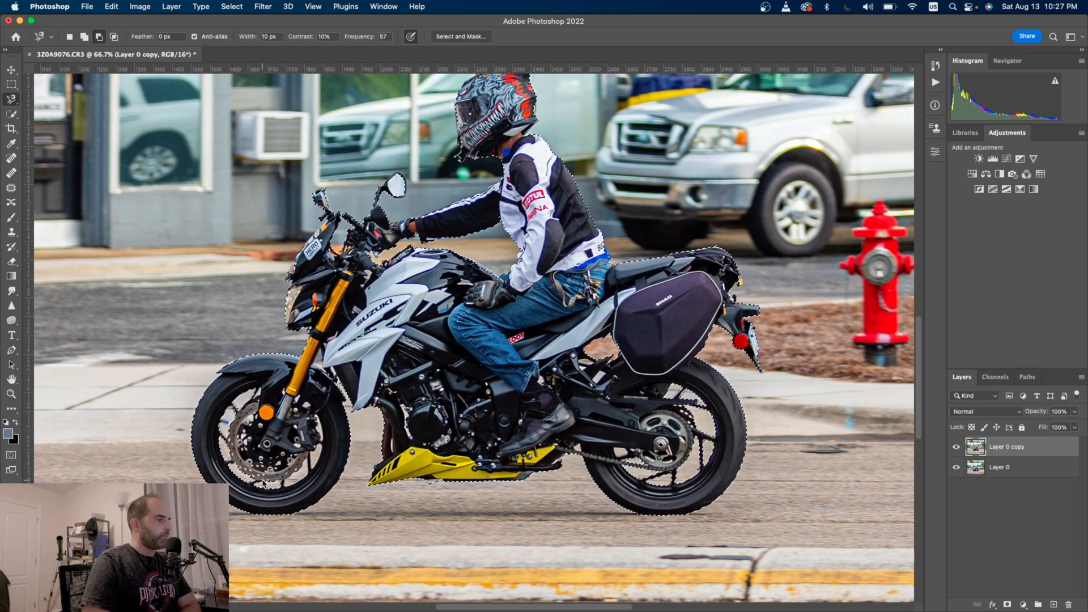
click(315, 445)
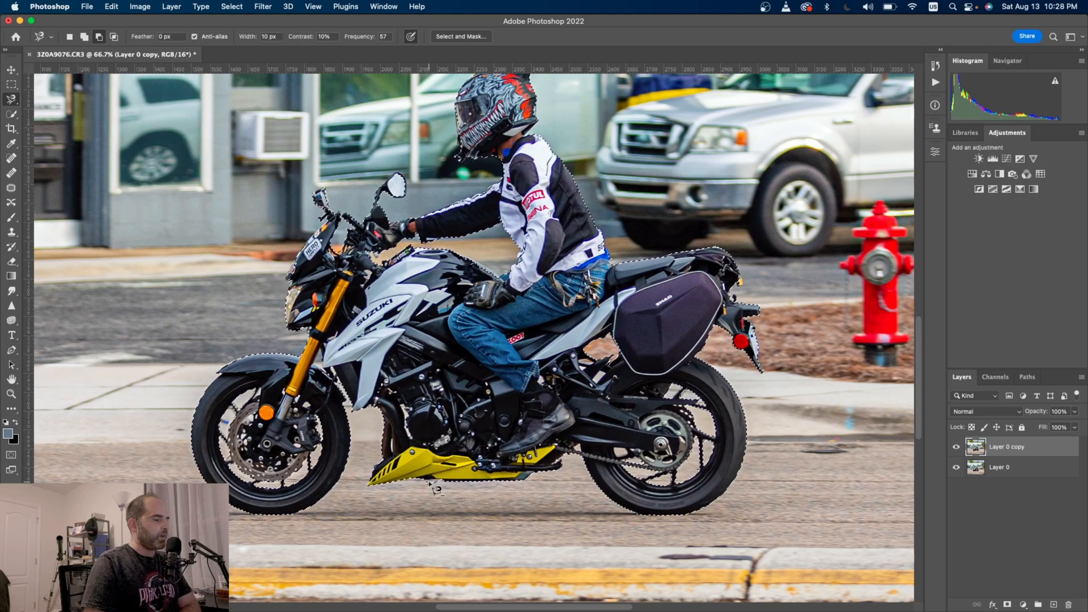
scroll(531, 356, up, 2)
scroll(531, 356, up, 1)
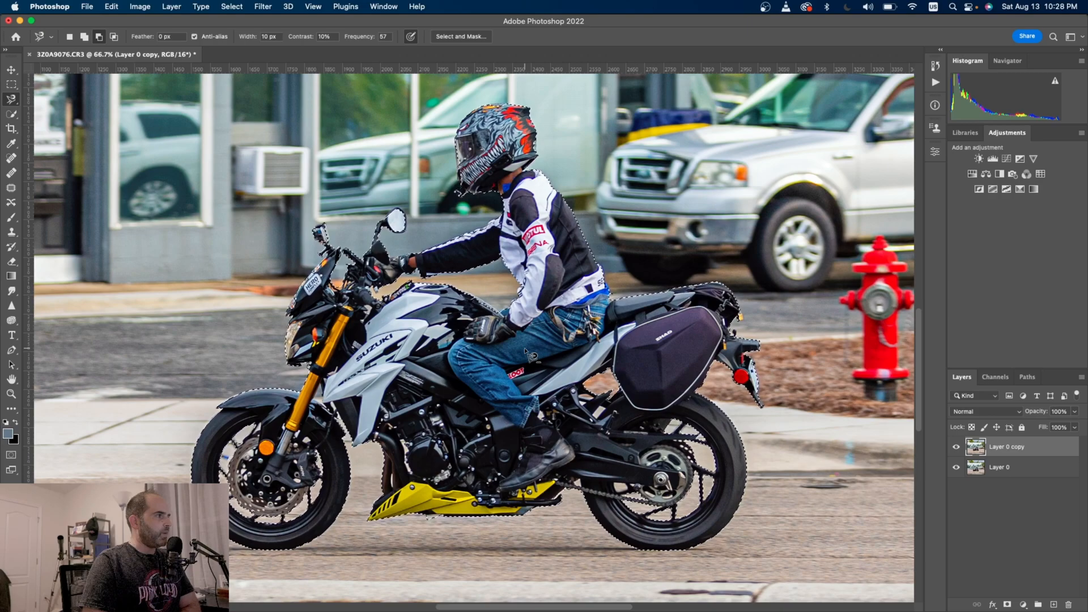
Step: Feather the rider and motorcycle selection by 3 pixels and copy it to a new layer
right_click(526, 348)
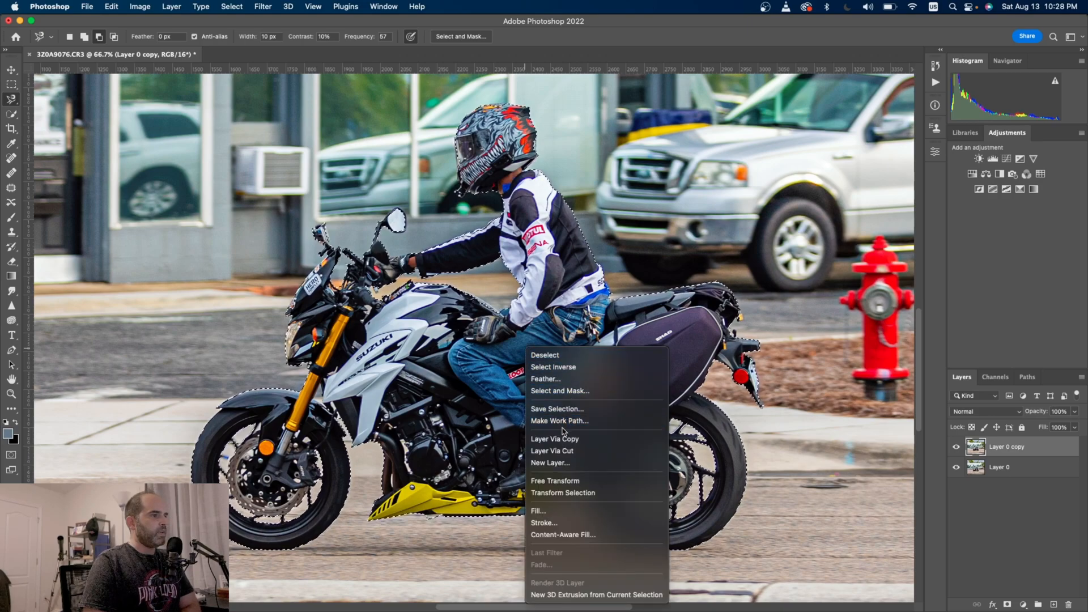
click(545, 378)
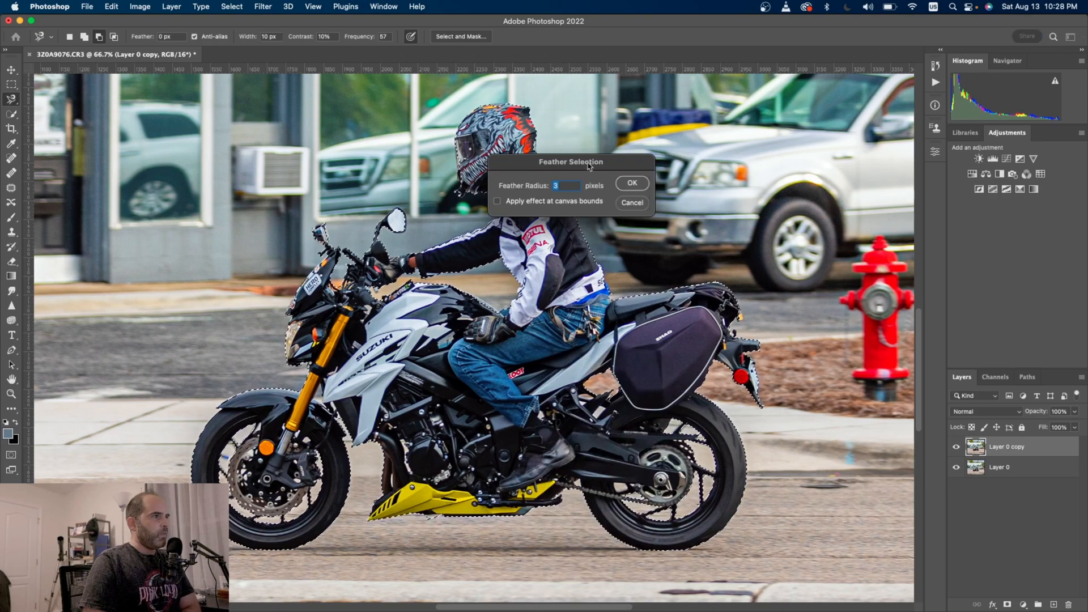
click(639, 182)
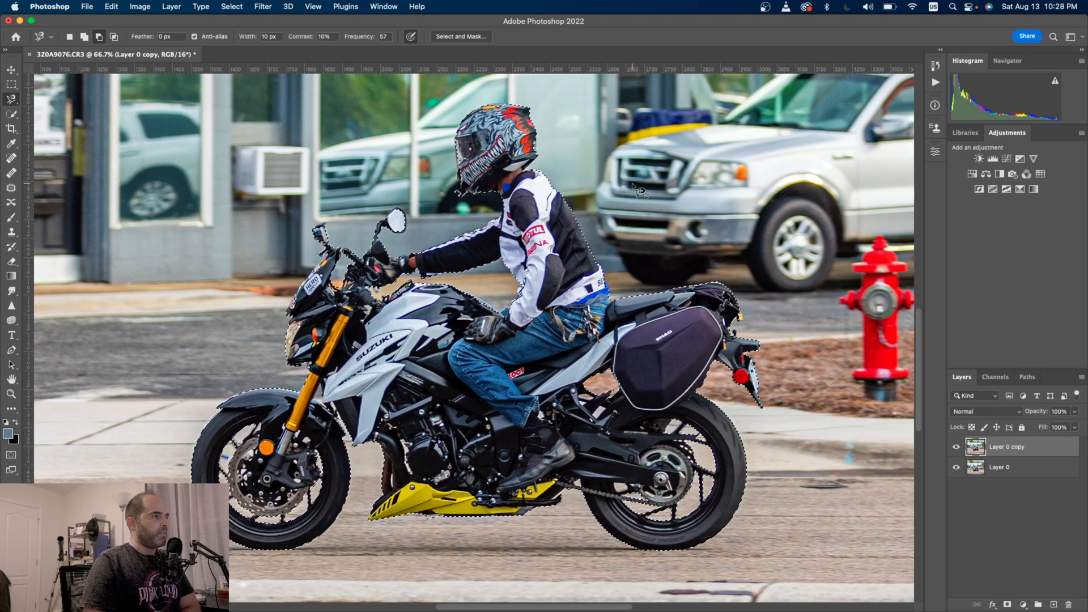
right_click(562, 258)
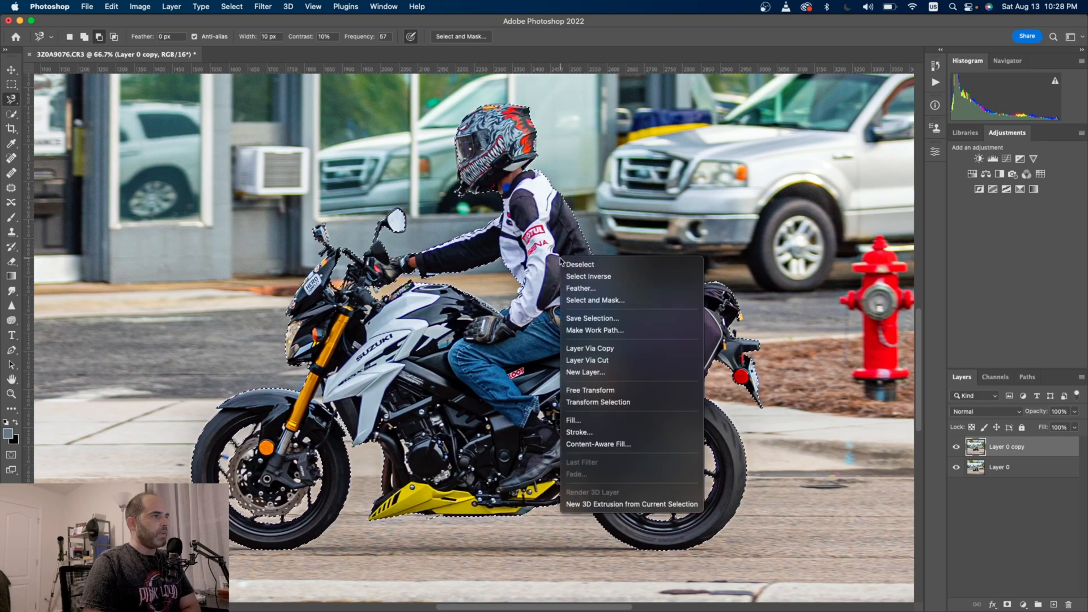
click(589, 348)
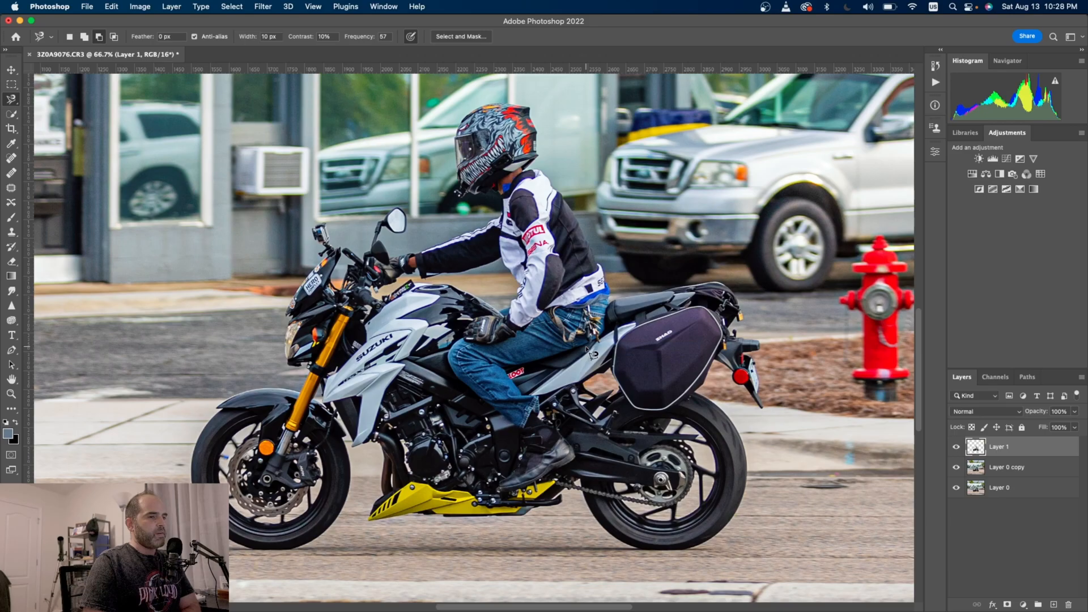
Step: Inspect the isolated rider and motorcycle by temporarily hiding Layer 0 copy and Layer 0
click(1029, 466)
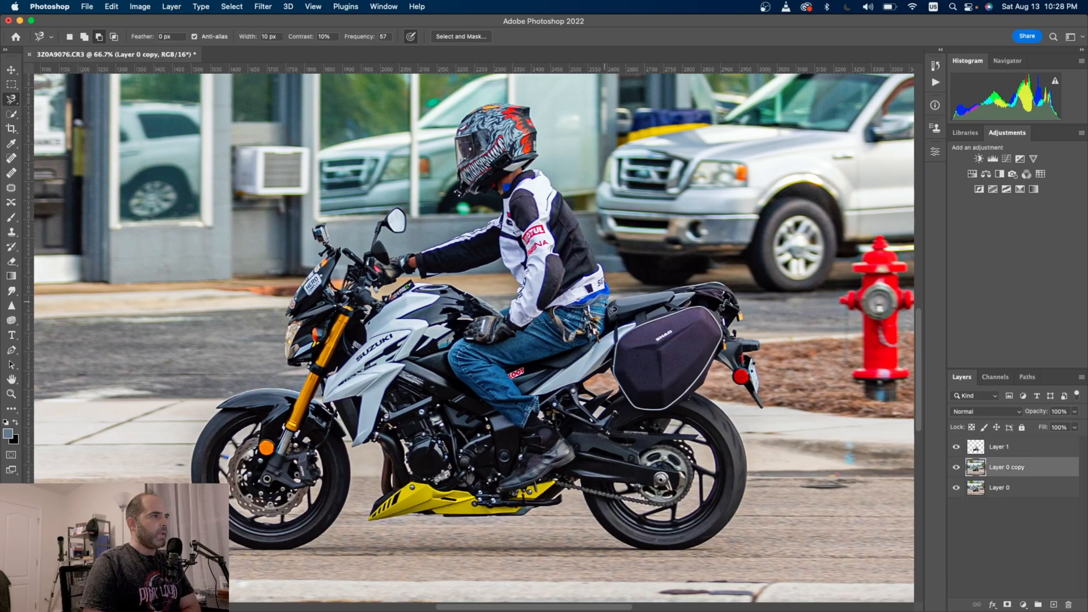
scroll(611, 307, down, 3)
scroll(611, 308, down, 1)
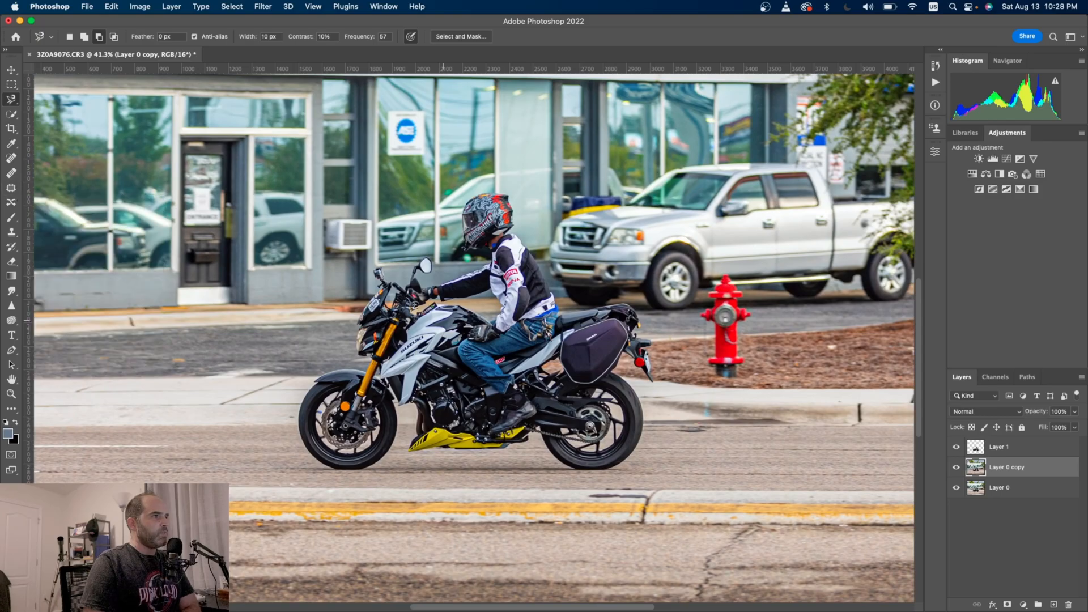
click(1026, 448)
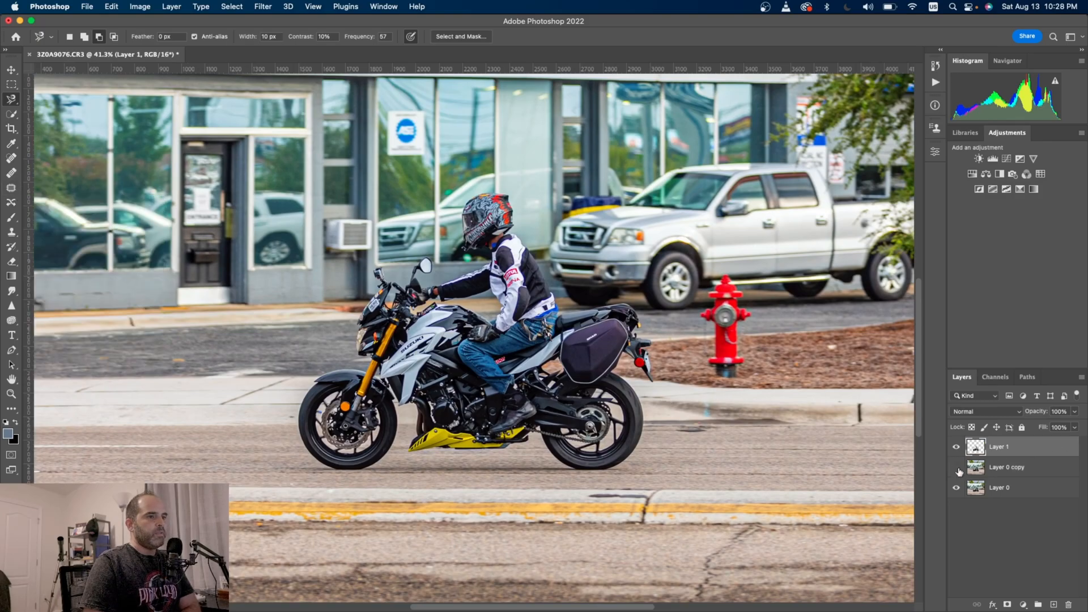
click(960, 501)
click(956, 488)
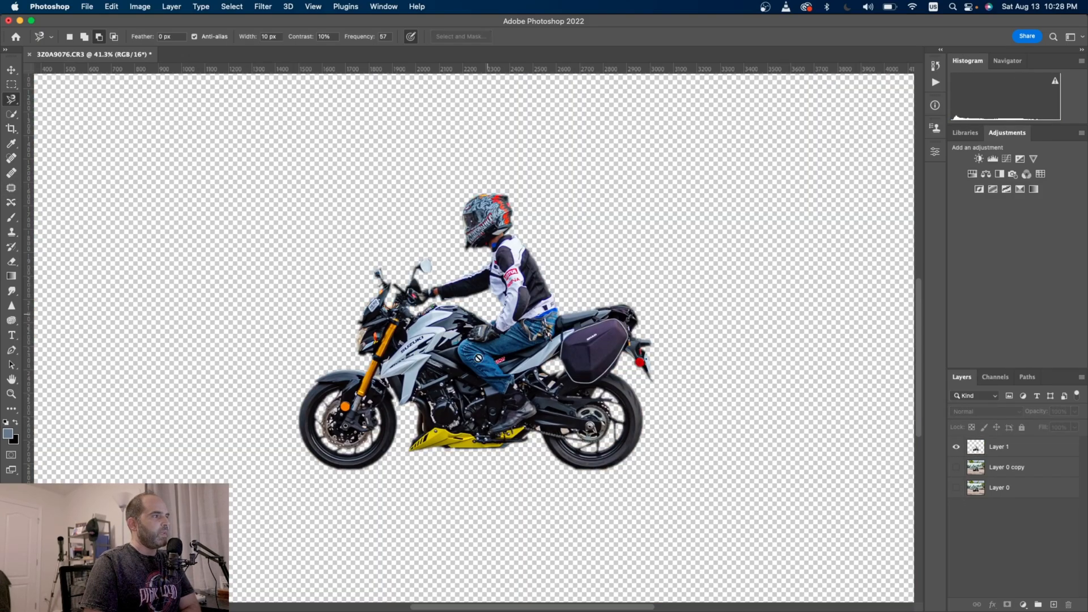
drag(956, 467, 958, 489)
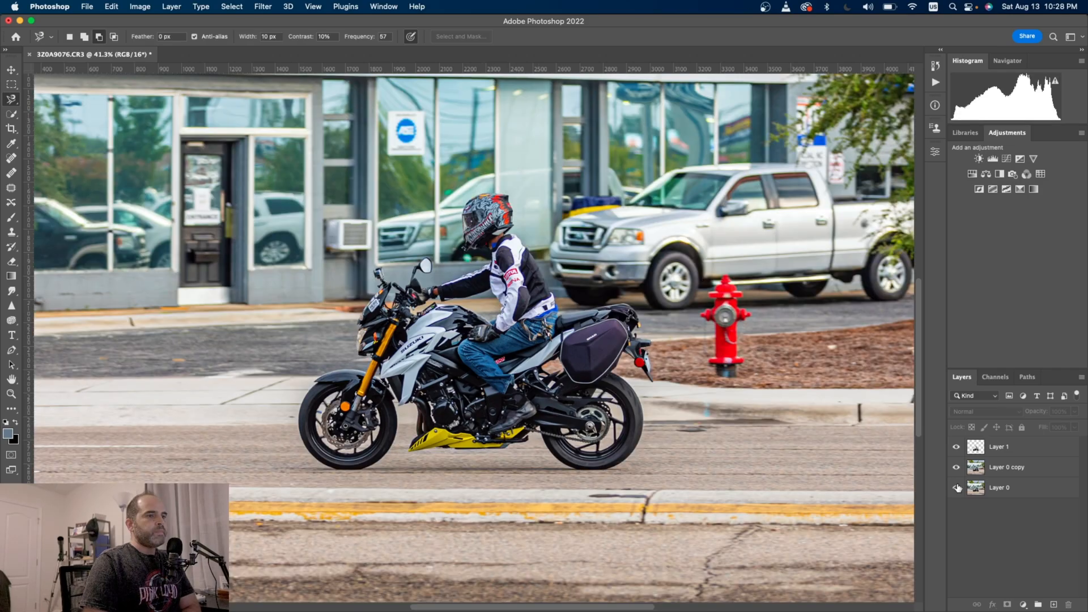
Step: On Layer 0 copy, outline the rider and motorcycle loosely with the Patch tool and replace them with background from in front of the bike
click(1041, 456)
click(1041, 468)
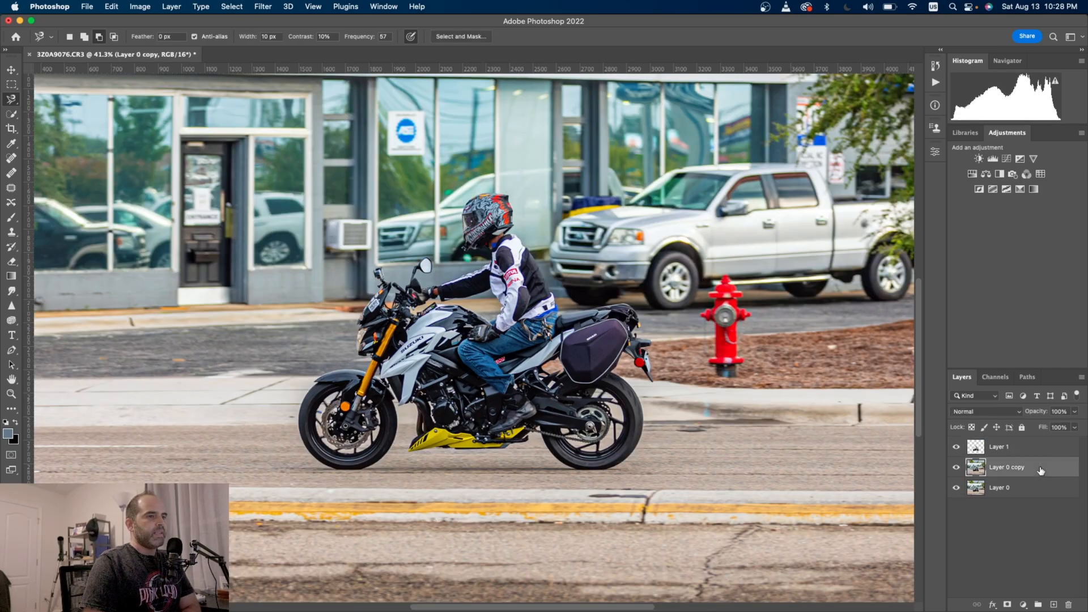
click(8, 191)
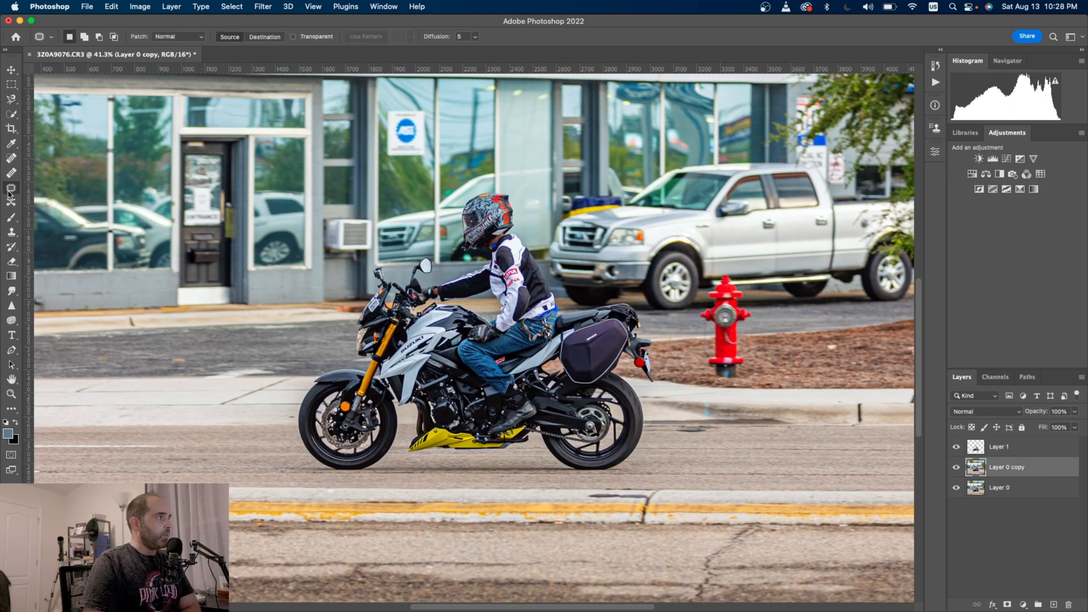
mouse_move(426, 245)
mouse_down()
mouse_move(394, 250)
mouse_move(357, 282)
mouse_move(358, 326)
mouse_up()
mouse_move(356, 372)
mouse_down()
mouse_move(297, 388)
mouse_move(297, 427)
mouse_move(320, 475)
mouse_move(383, 469)
mouse_move(404, 422)
mouse_move(407, 460)
mouse_move(539, 452)
mouse_move(631, 467)
mouse_move(641, 383)
mouse_move(662, 384)
mouse_move(608, 300)
mouse_move(544, 236)
mouse_move(460, 198)
mouse_up()
drag(482, 327, 99, 320)
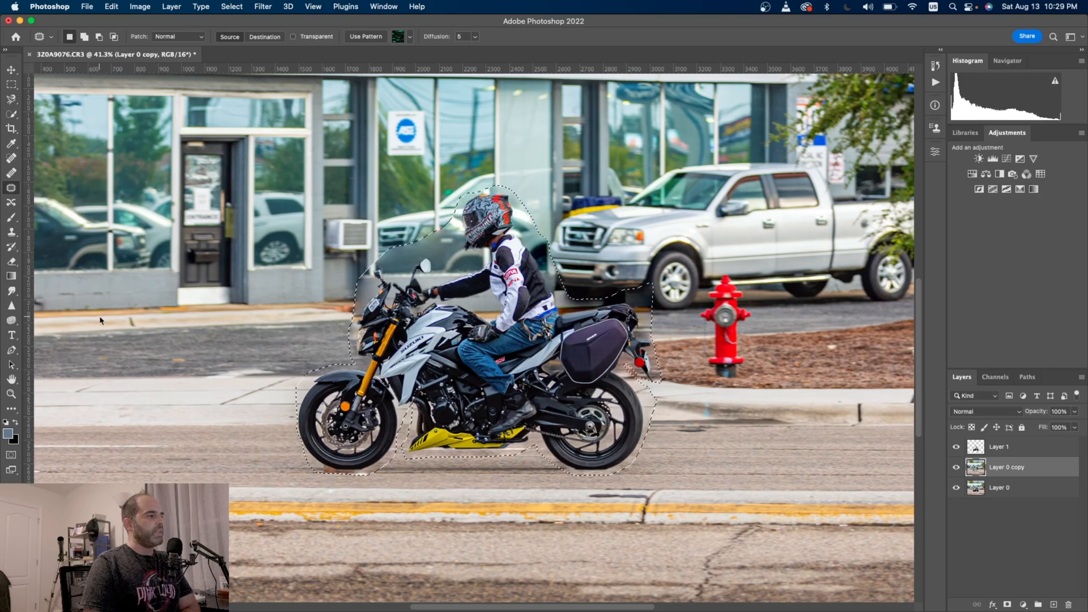
Step: Deselect the patched rider and motorcycle area on Layer 0 copy
click(16, 85)
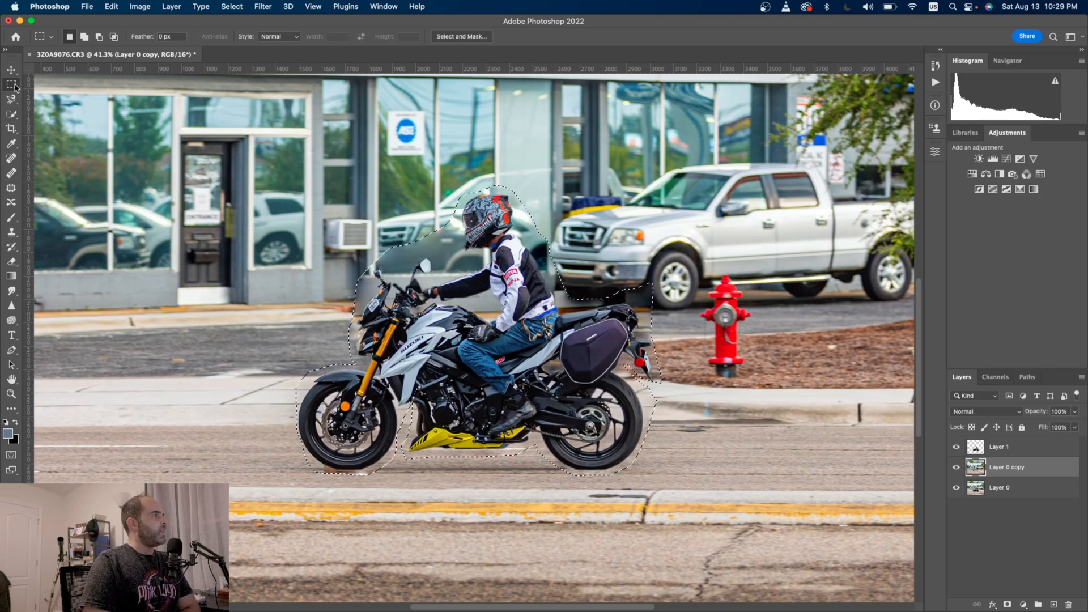
click(186, 216)
key(super+0)
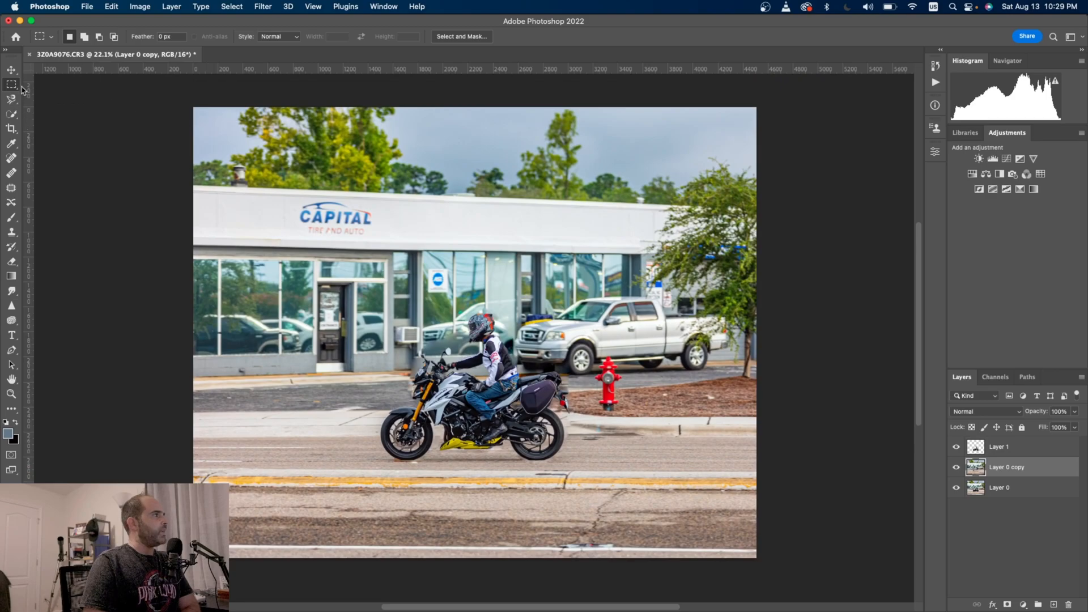
Step: Start a Path Blur on Layer 0 copy and draw two full-width paths along the upper and lower edges of the building's white fascia
click(11, 70)
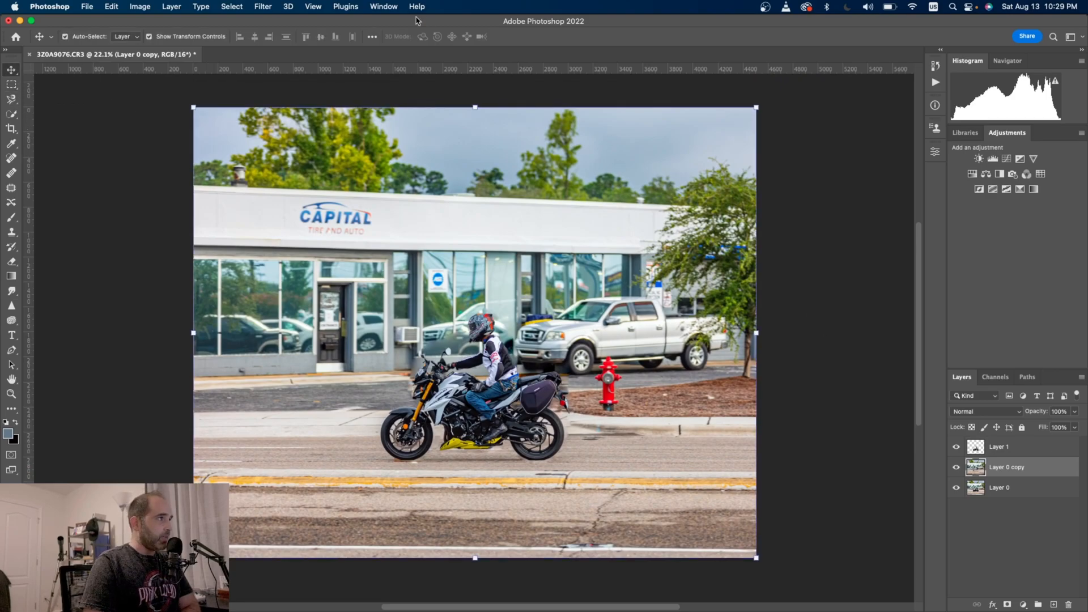
click(289, 7)
mouse_move(259, 8)
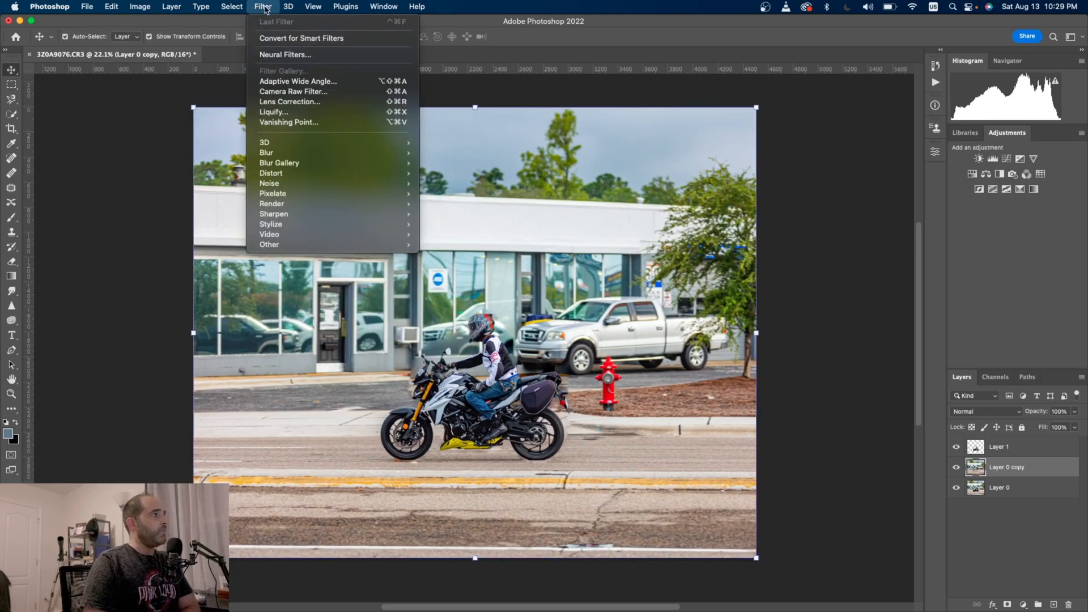
mouse_move(340, 163)
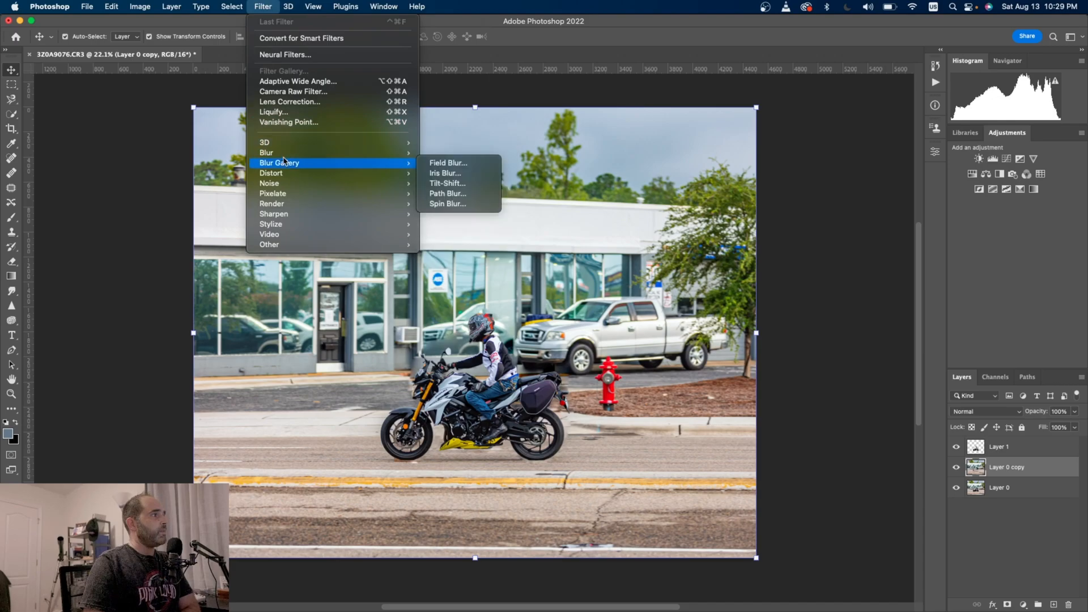
click(467, 195)
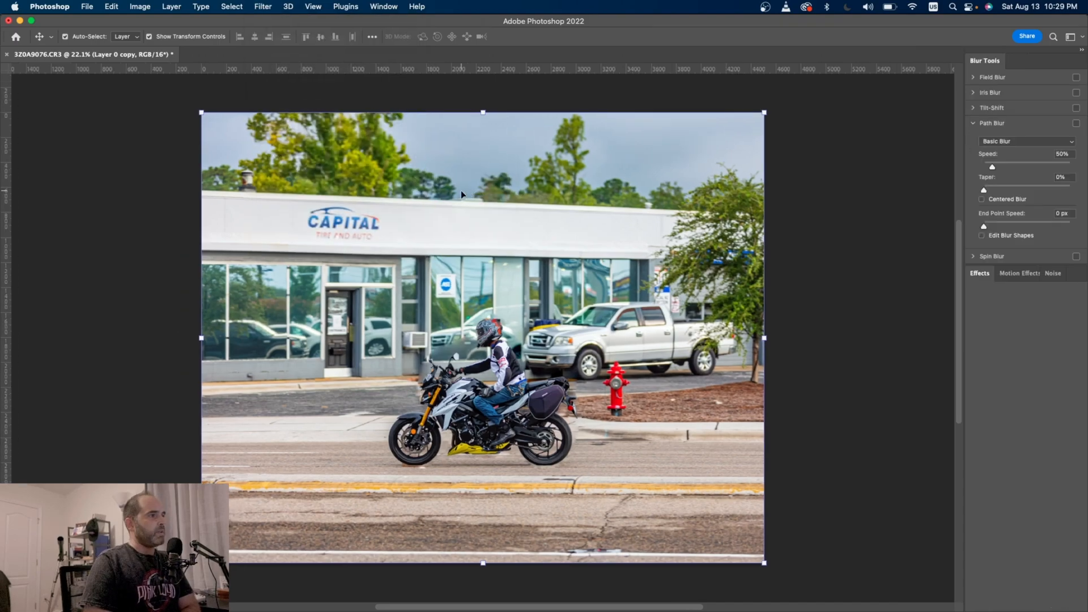
click(202, 191)
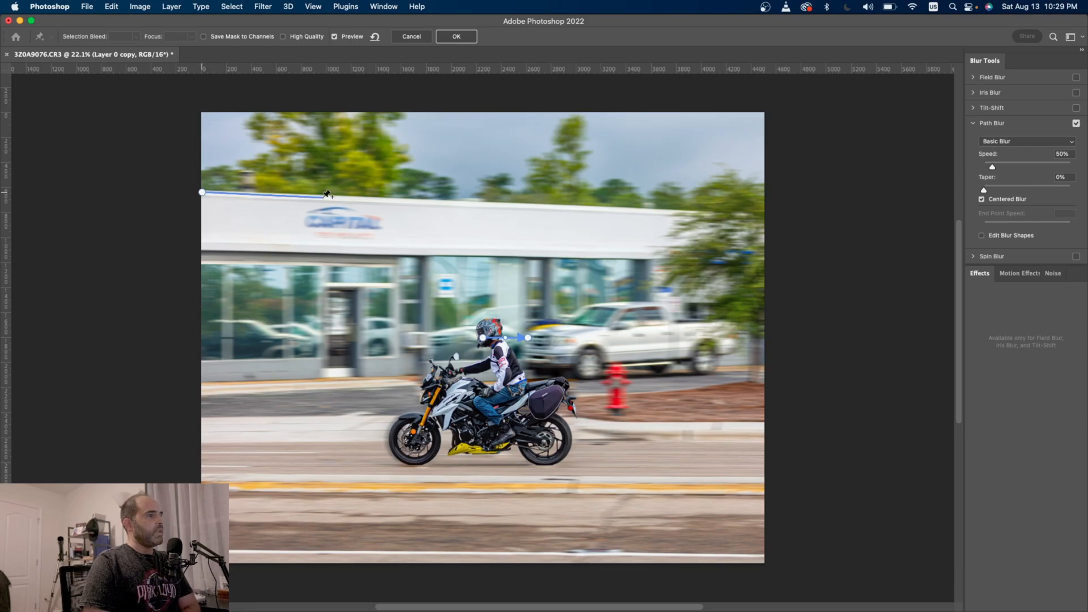
double_click(757, 214)
click(204, 250)
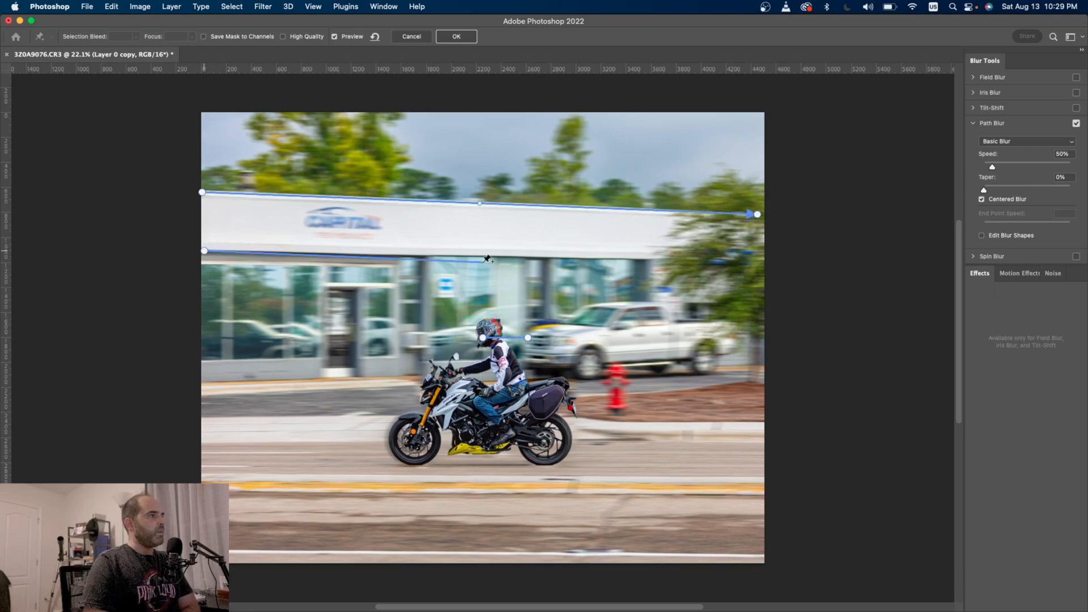
double_click(756, 256)
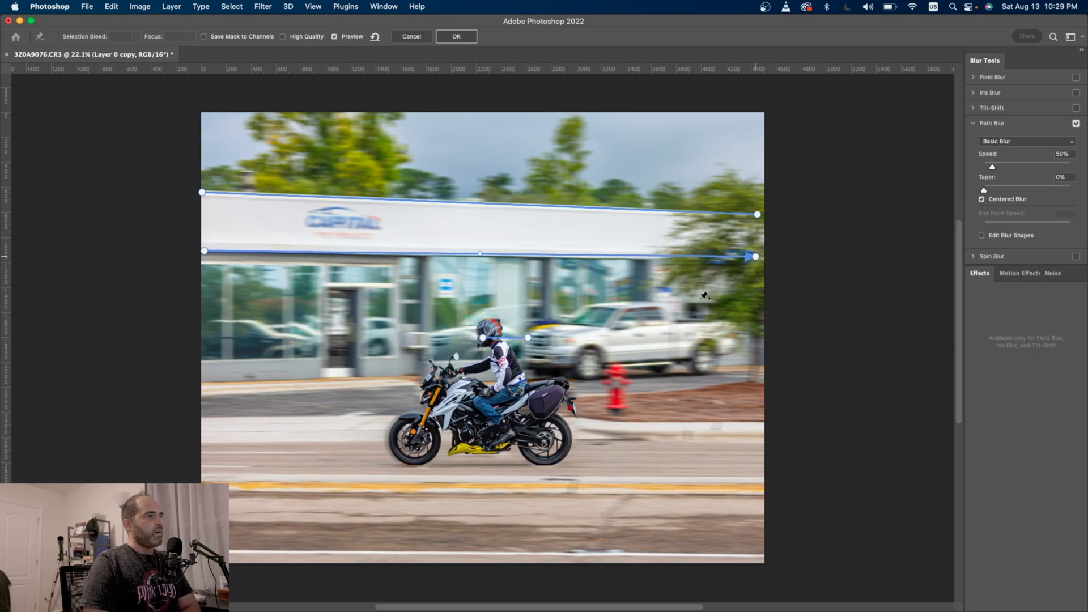
Step: Stretch the default blur path across the full image width and add two full-width paths along the road median and the lowest white road line
drag(483, 337, 207, 347)
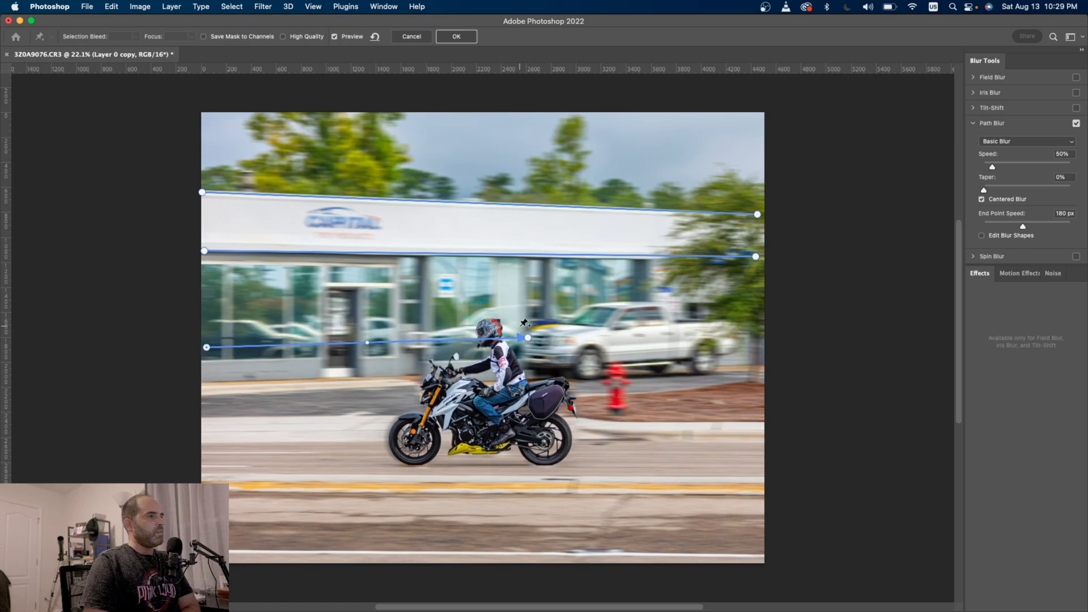
drag(528, 339, 759, 344)
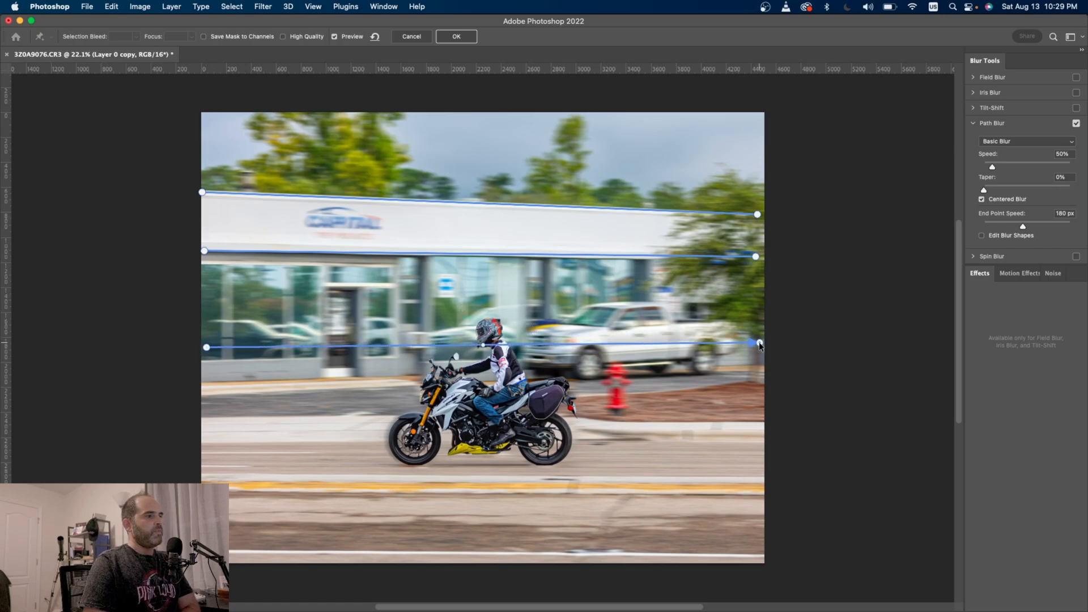
click(209, 473)
double_click(762, 474)
click(205, 551)
double_click(762, 555)
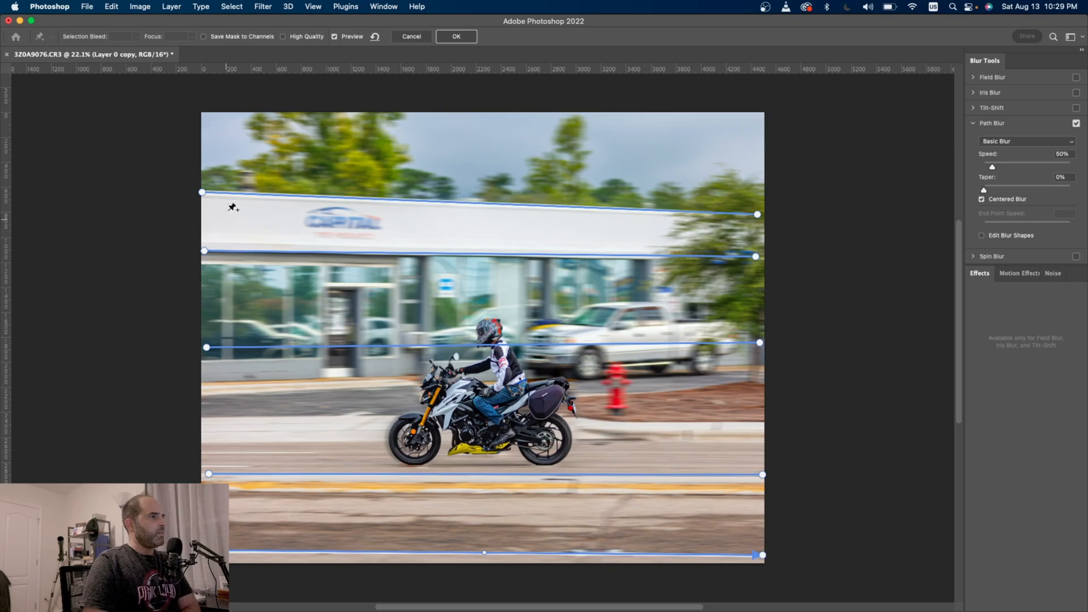
Step: Add three more full-width blur paths across the sky, the storefront windows and the curb behind the motorcycle
click(209, 118)
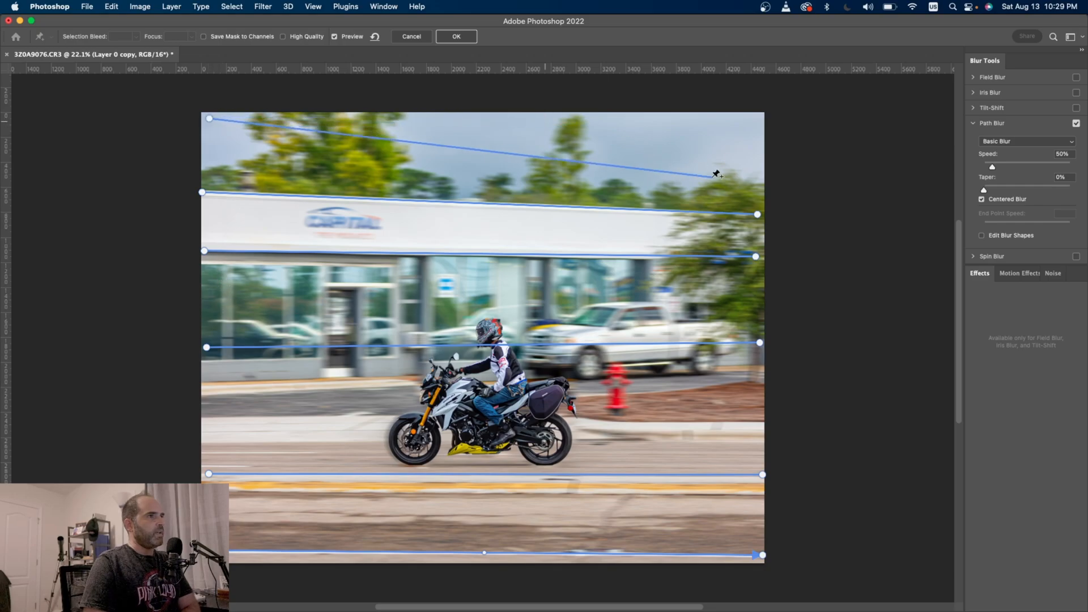
double_click(760, 156)
click(212, 298)
double_click(753, 292)
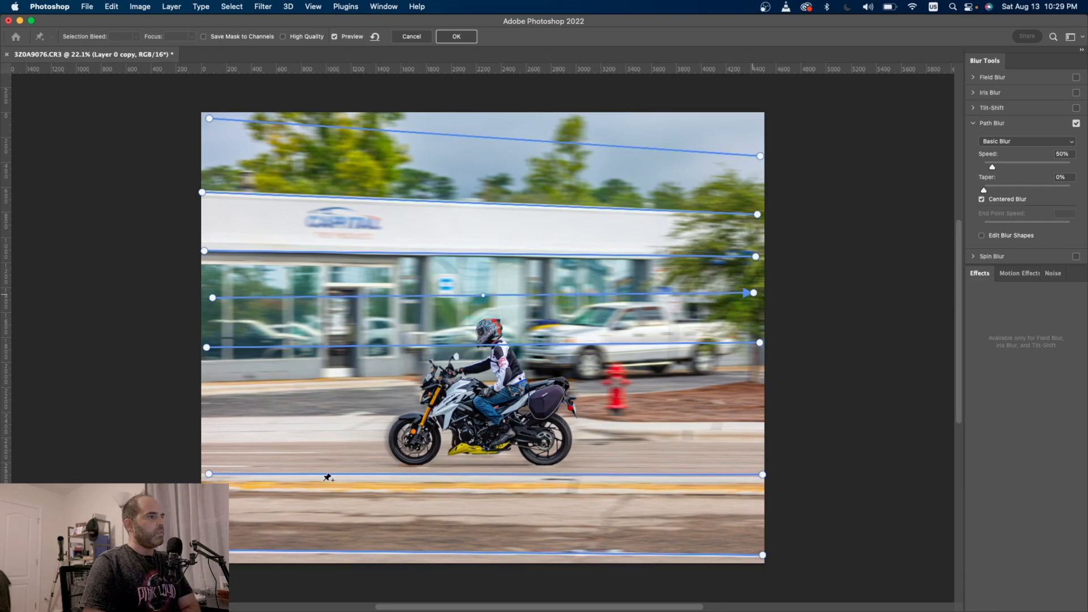
double_click(756, 418)
Step: Set the Path Blur speed to 500% and apply the blur to Layer 0 copy
drag(992, 167, 1031, 170)
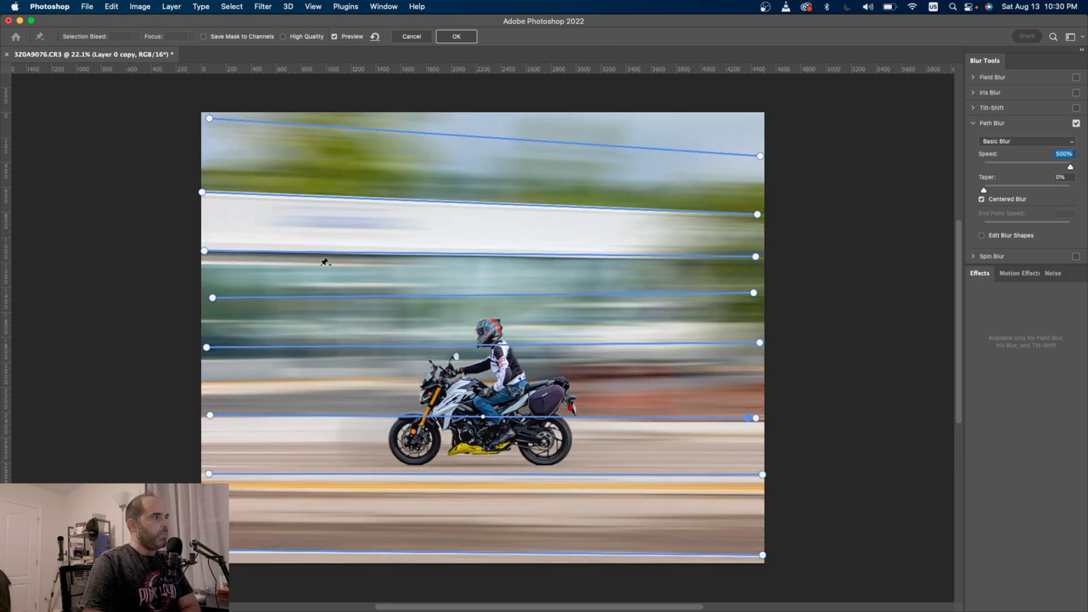
key(Return)
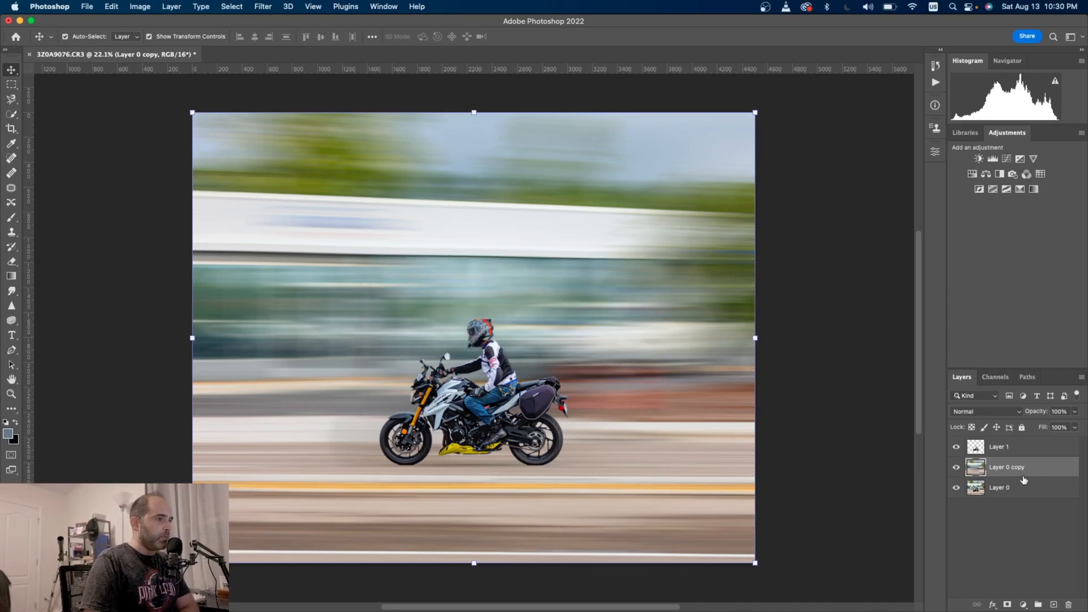
Step: Open the Camera Raw Filter on the blurred layer and set Exposure +0.20, Blacks -36, Texture +25, Clarity +19 and Dehaze +16
click(264, 8)
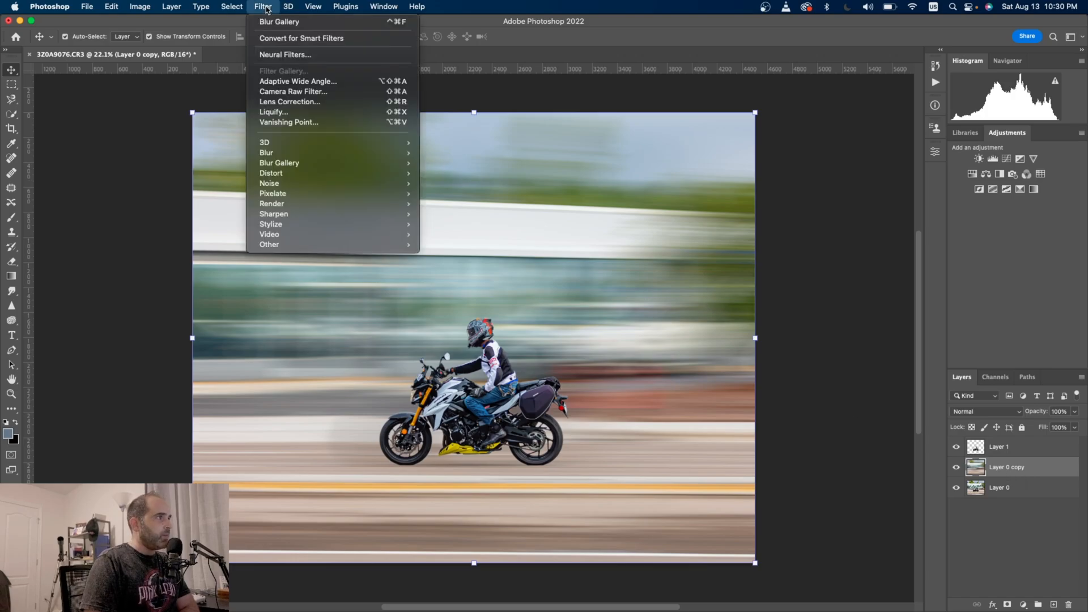
click(286, 91)
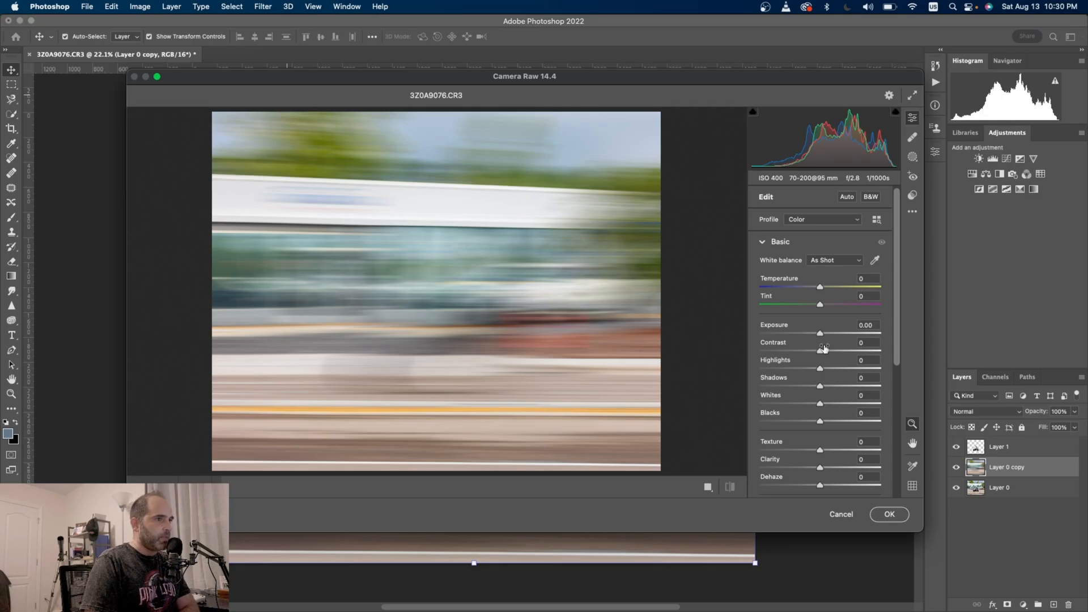
drag(820, 334, 822, 334)
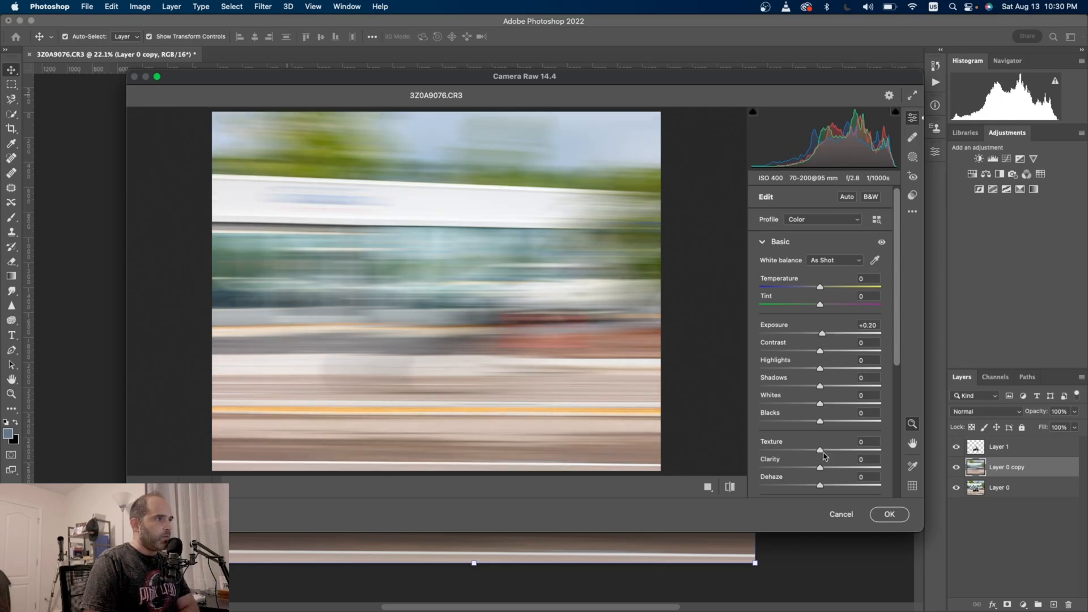
scroll(825, 456, down, 1)
drag(818, 409, 797, 408)
drag(819, 470, 835, 435)
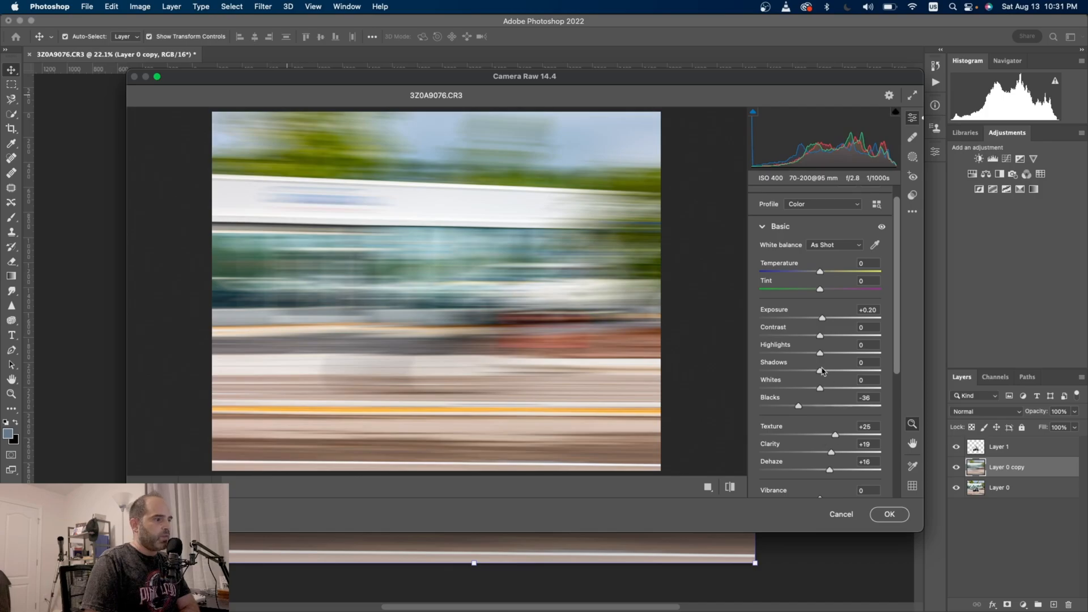
Step: Set Temperature -4, Contrast +25, Highlights -42, Shadows +39, Dehaze +27, Saturation -20 and Vibrance +2, and apply the Camera Raw Filter
drag(820, 273, 817, 276)
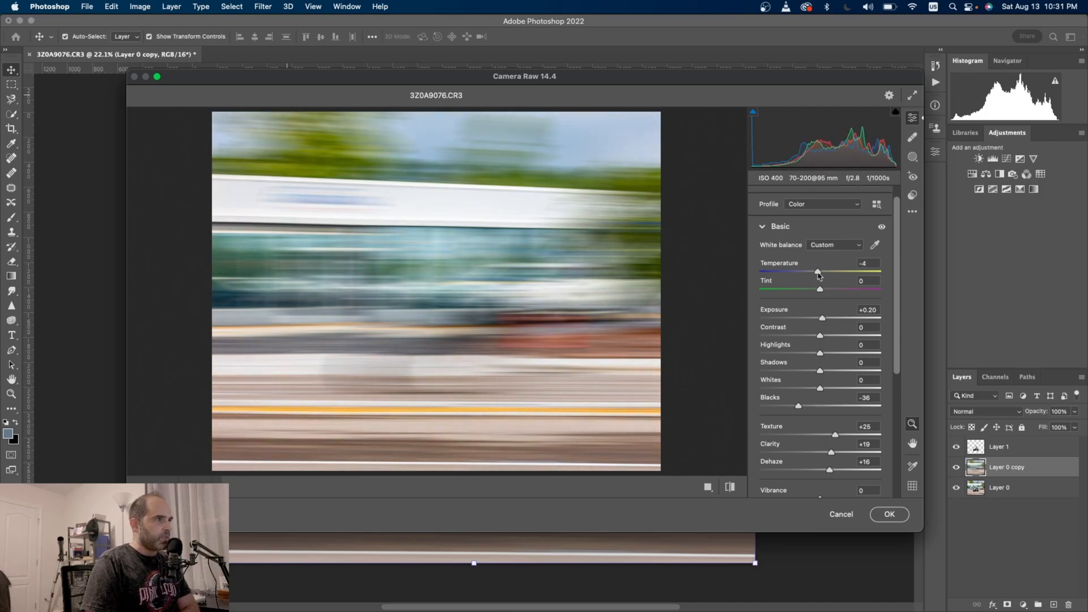
drag(820, 336, 844, 373)
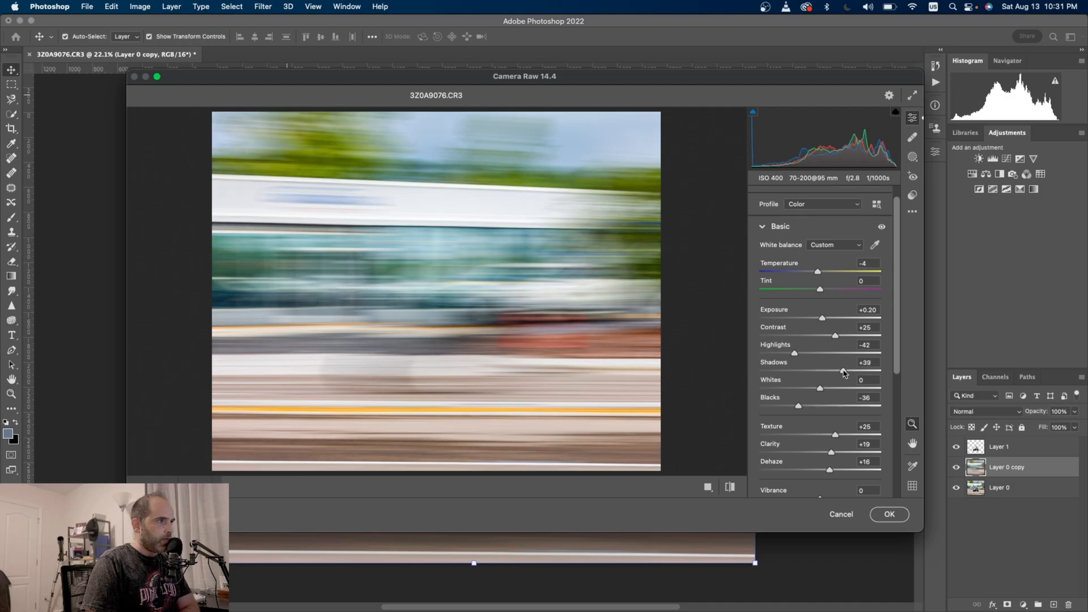
scroll(837, 461, down, 3)
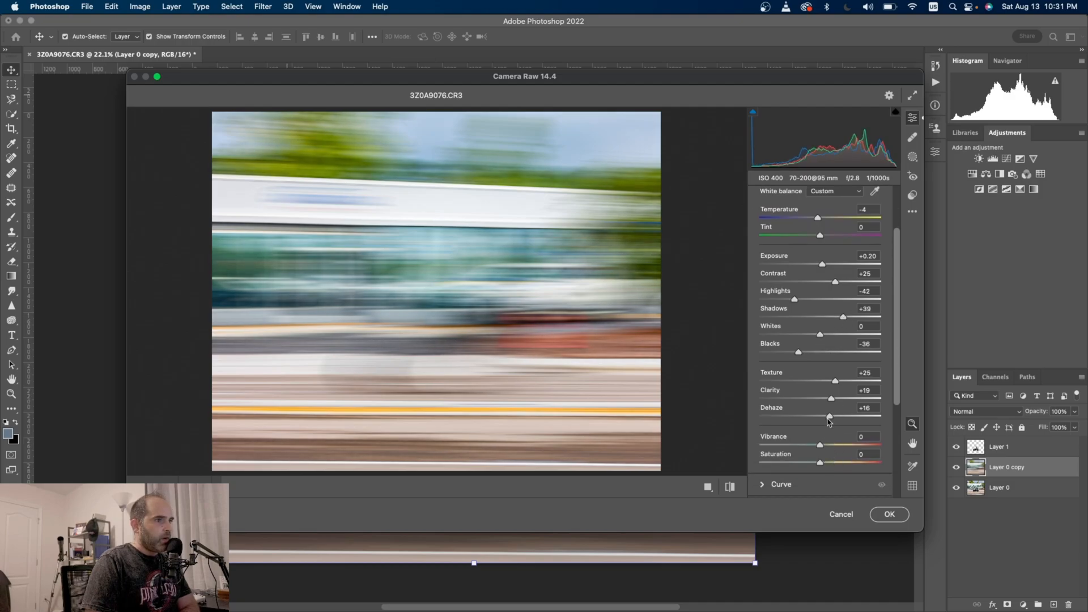
drag(830, 417, 837, 417)
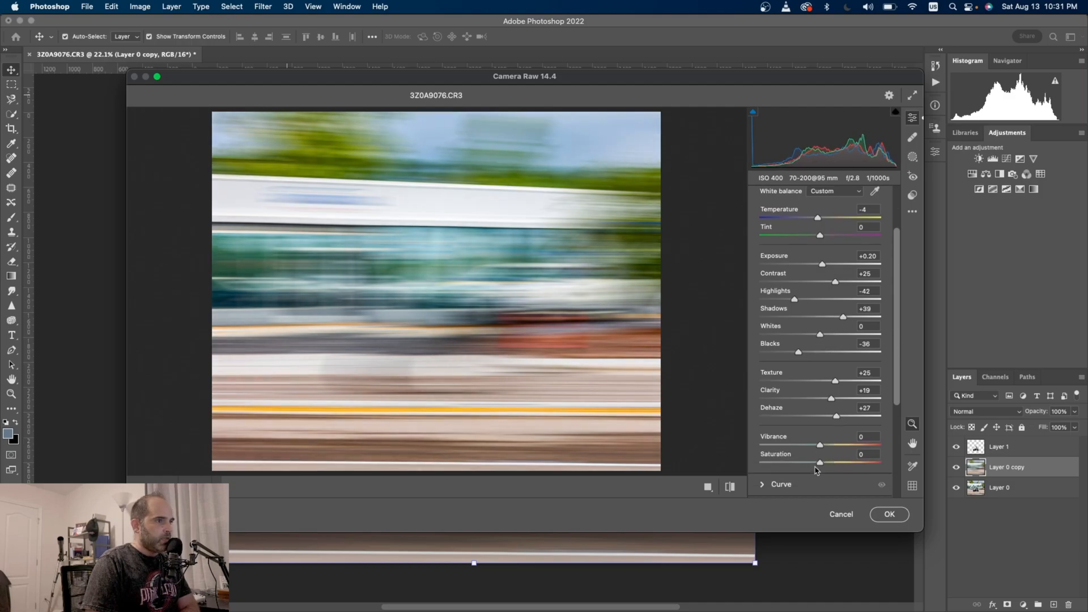
mouse_move(820, 463)
mouse_down()
mouse_move(806, 463)
mouse_move(824, 463)
mouse_move(825, 446)
mouse_move(809, 462)
mouse_up()
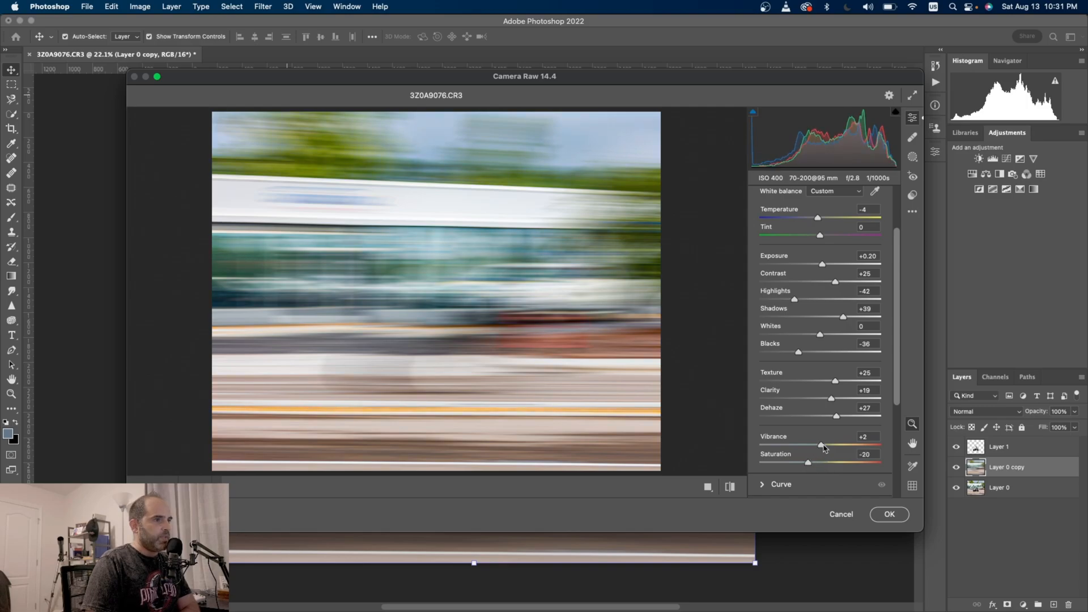
click(888, 513)
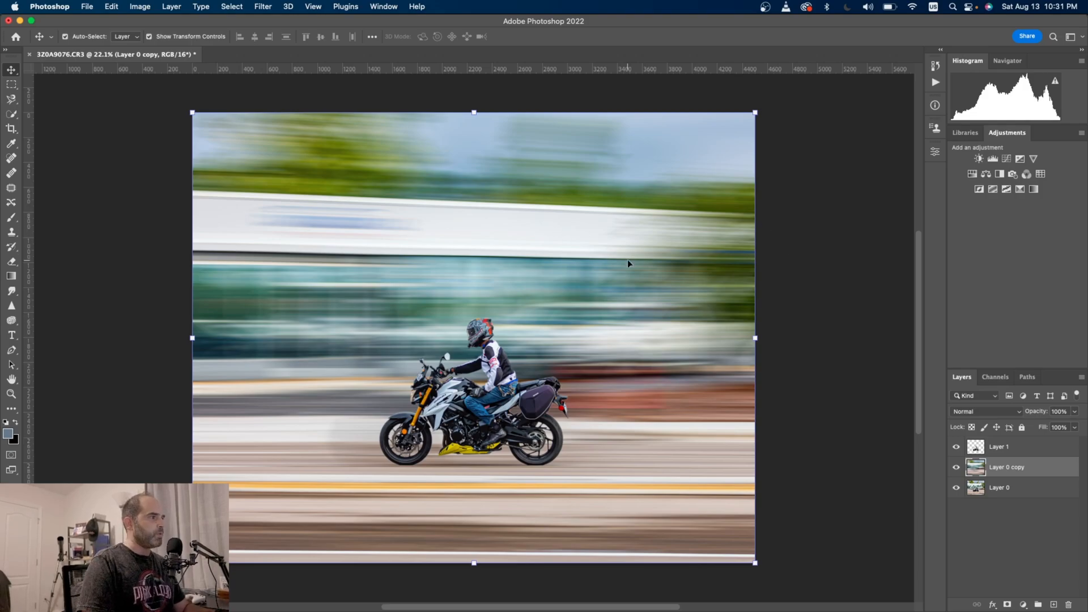
Step: Save the composite and, in Lightroom Classic, set Contrast +20, Texture +28, Clarity +19, Dehaze +21, Shadows +76 and Blacks -19
key(super+s)
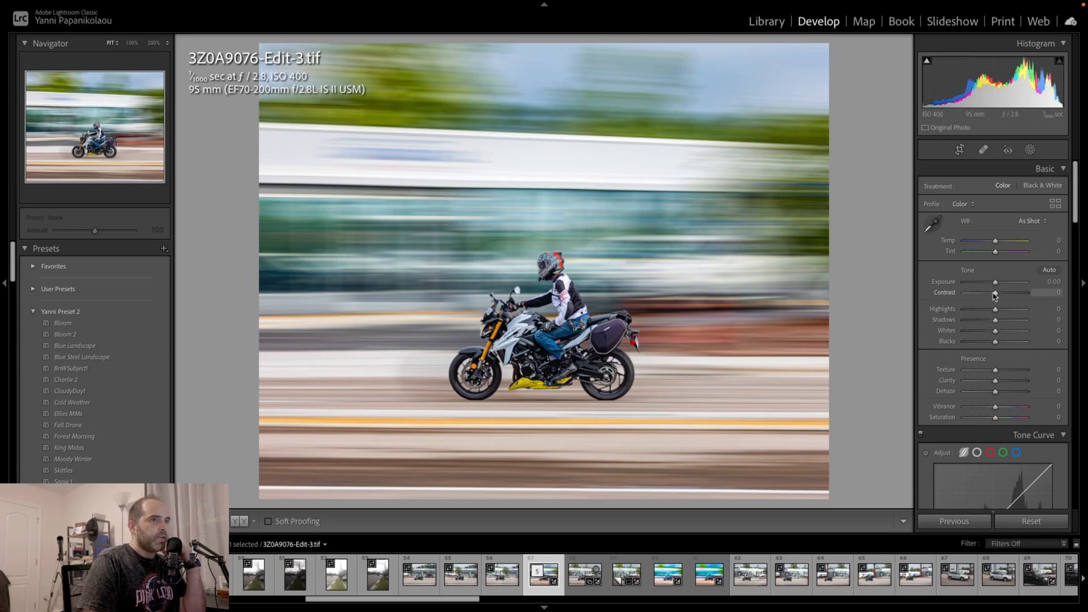
drag(998, 295, 1001, 295)
drag(995, 371, 1002, 394)
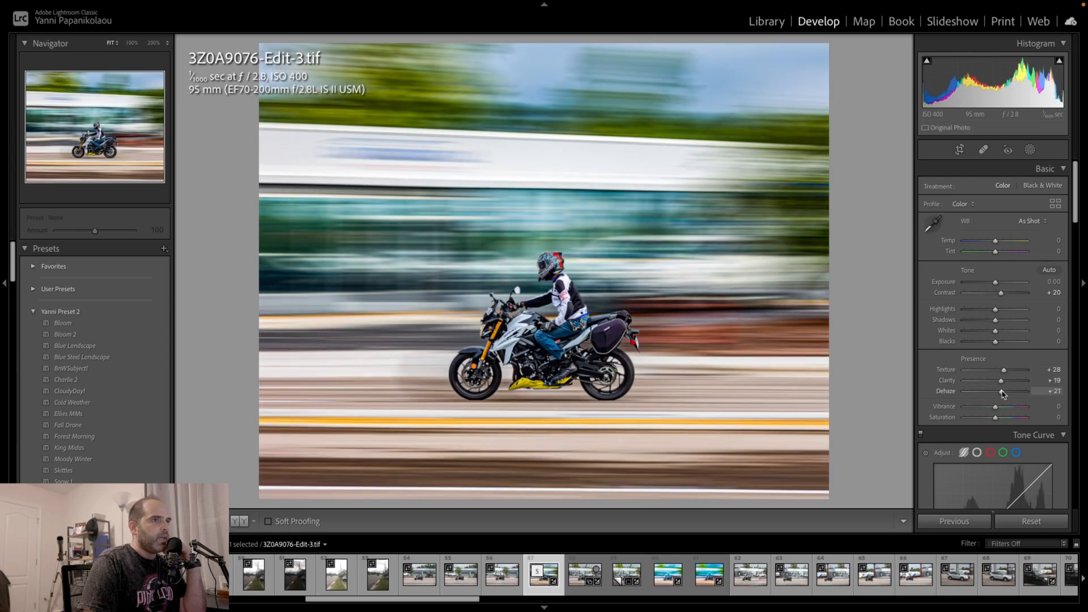
drag(995, 321, 989, 342)
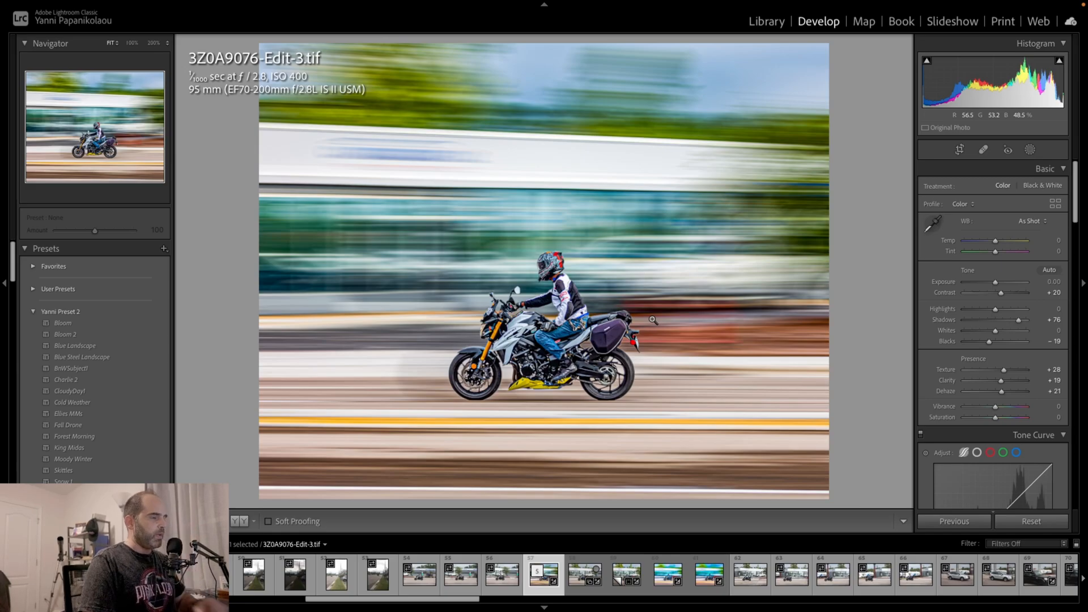
Step: Export the edited photo to the Lightroom Exports folder with the custom name motorcycle3
key(super+shift+e)
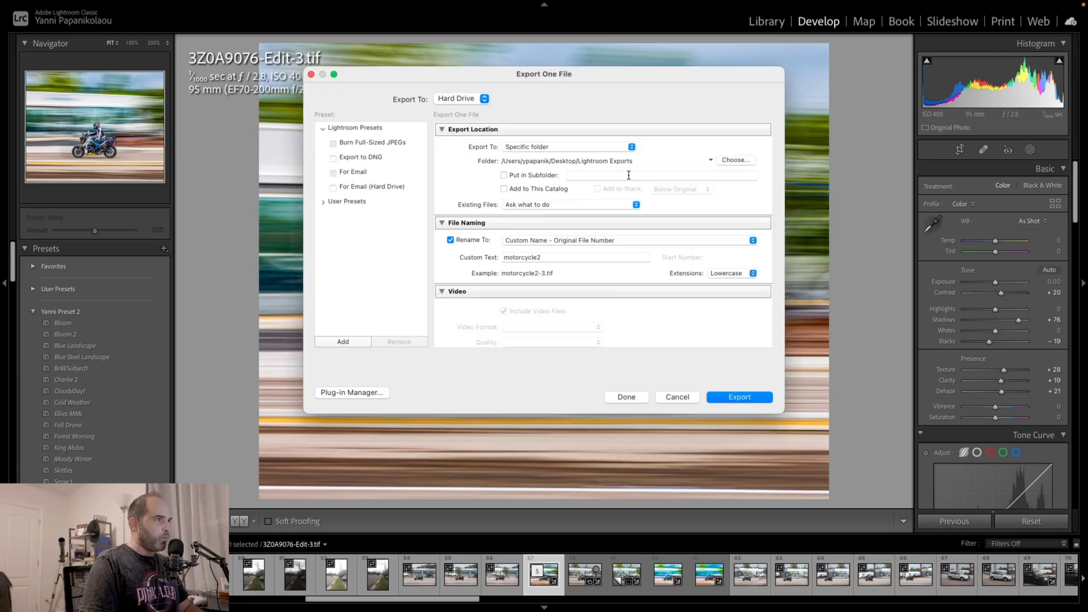
double_click(551, 255)
key(Return)
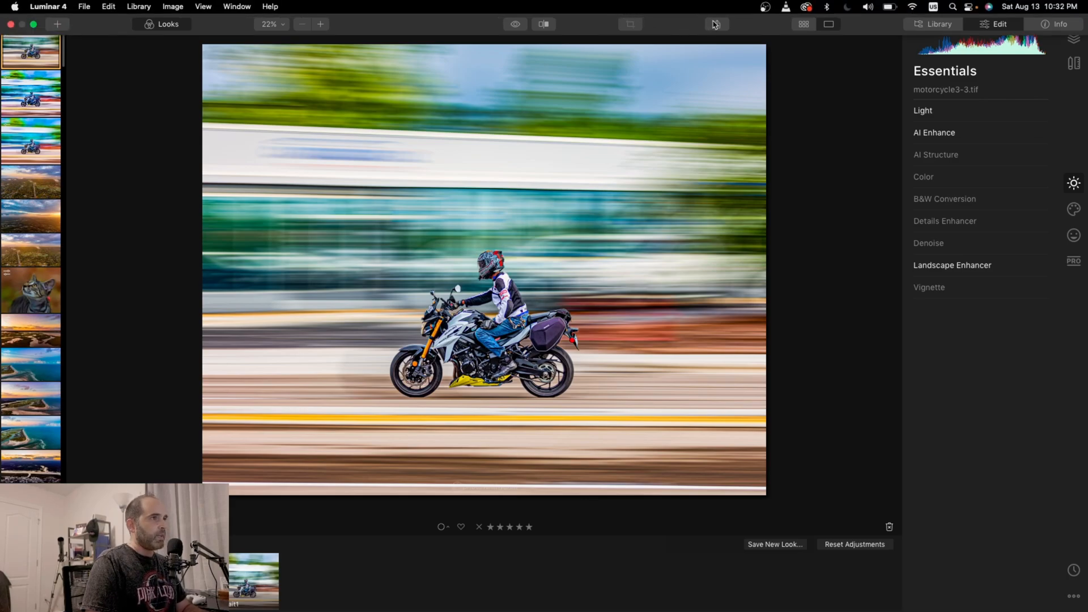
Step: In Luminar 4, export motorcycle3-3.tif as the JPEG image motorcycle3-3-jpeg
click(716, 24)
click(717, 42)
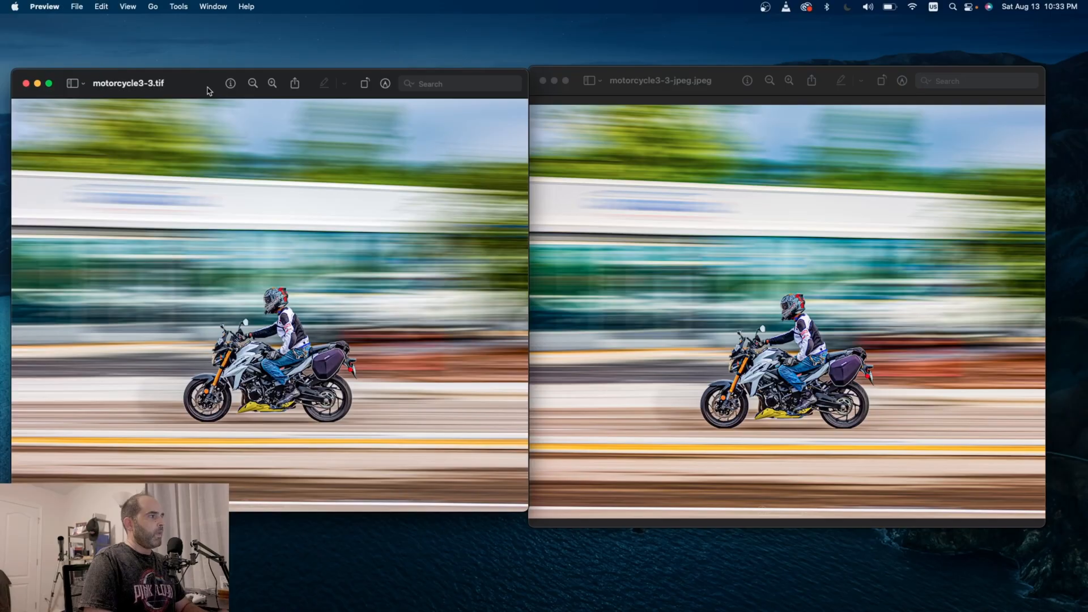
Step: In Preview, rearrange and enlarge the exported image window to examine the finished motion-blur JPEG
drag(725, 79, 735, 80)
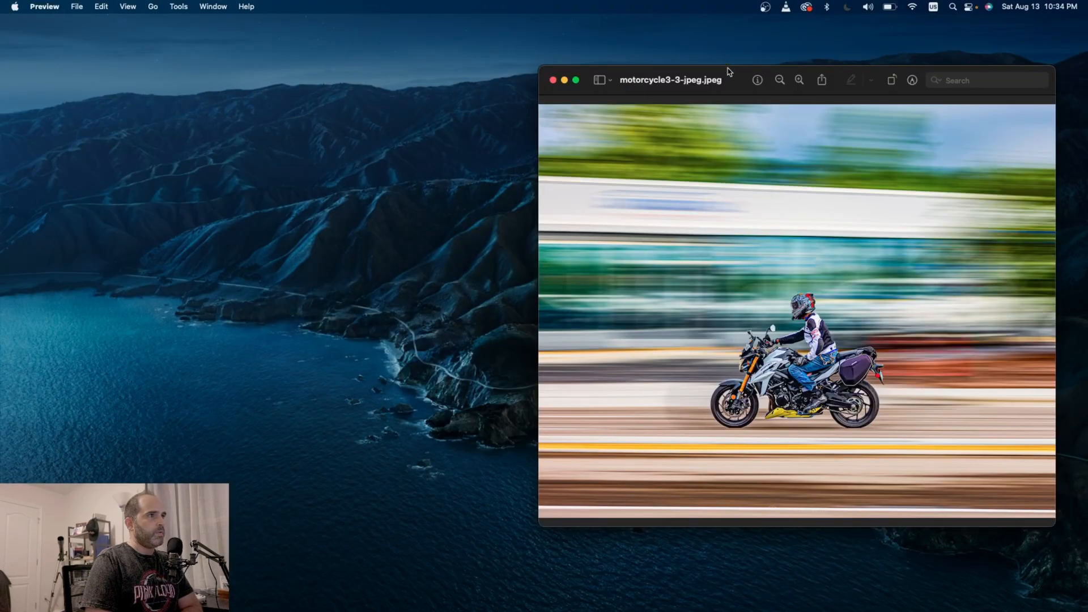
drag(729, 71, 407, 76)
drag(733, 329, 964, 286)
drag(566, 80, 500, 77)
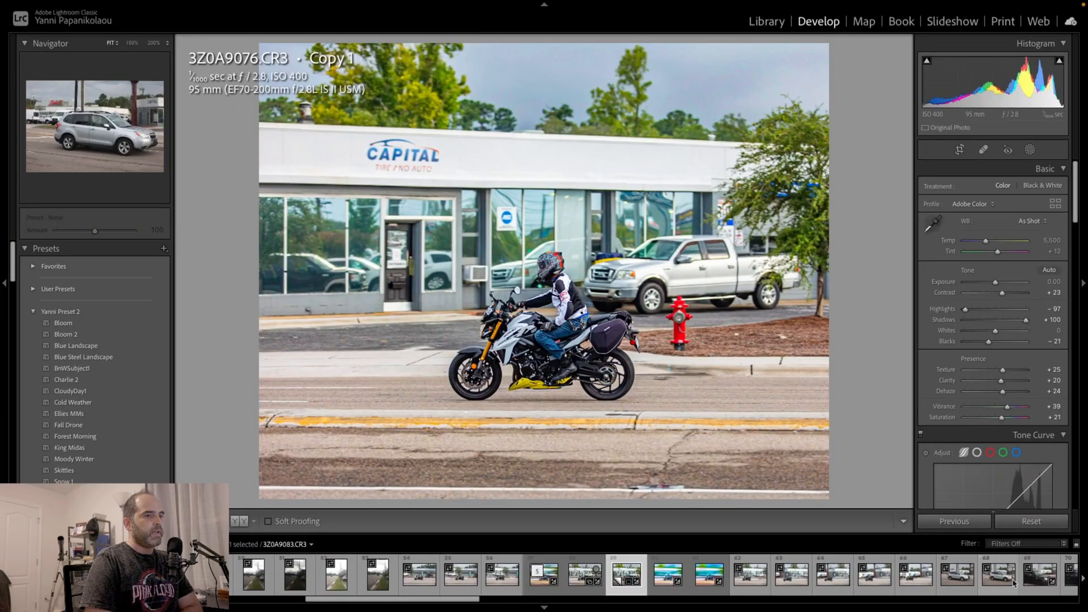
Step: Switch to Lightroom Classic and display the panning shot of the black SUV
click(1027, 583)
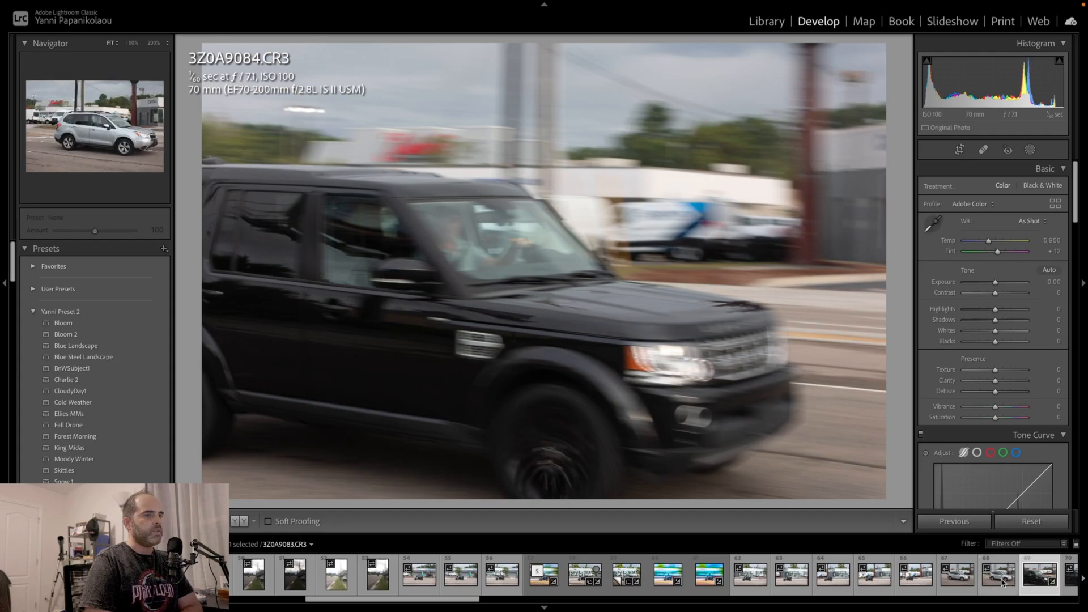
Step: Open 3Z0A9082.CR3 and crop it slightly tighter around the silver SUV
click(959, 585)
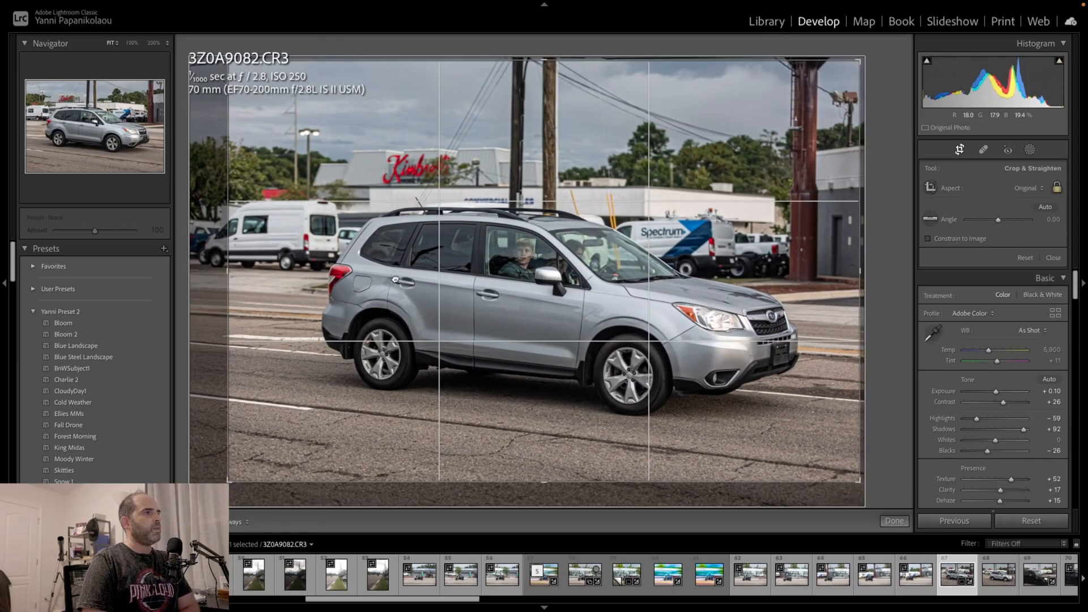
drag(395, 280, 395, 272)
key(Return)
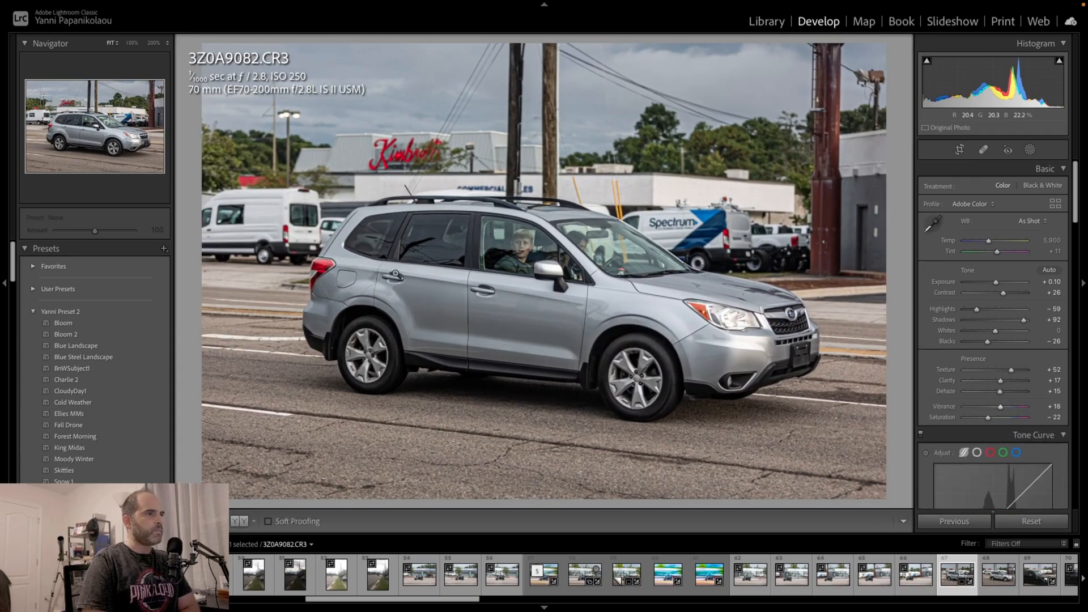
Step: Send the cropped silver SUV photo to Adobe Photoshop 2022 for editing
right_click(960, 567)
mouse_move(994, 319)
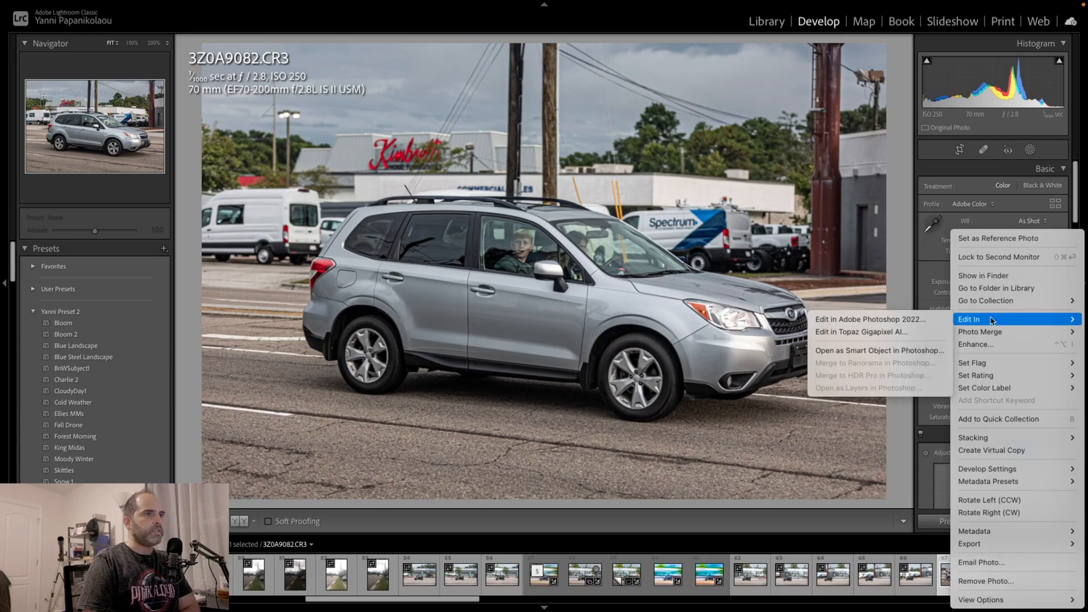
click(911, 321)
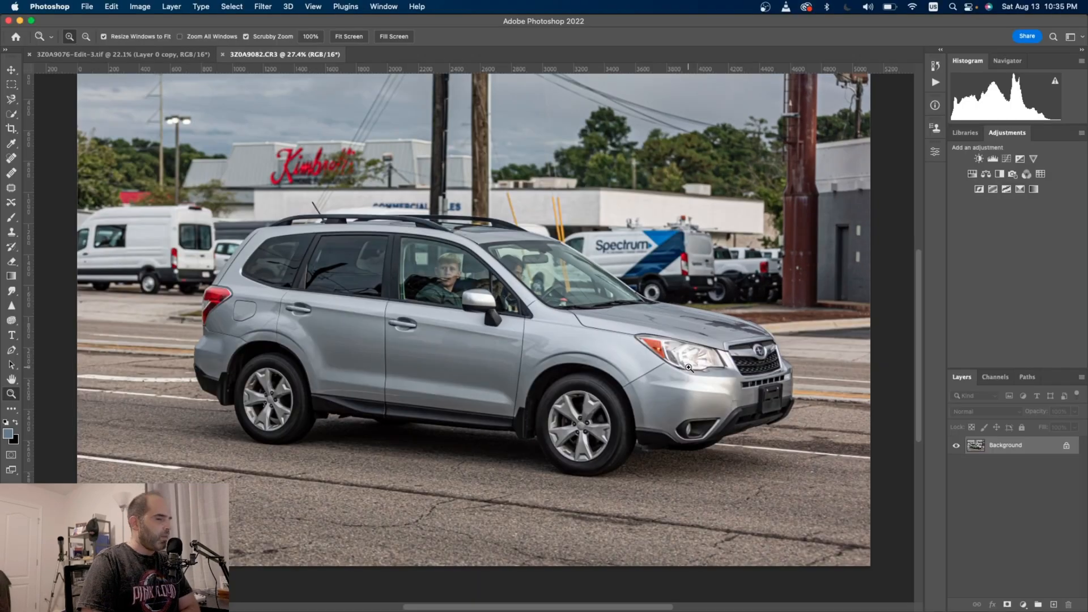
Step: Unlock the background layer of the SUV photo and duplicate it as Layer 0 copy
key(v)
click(689, 353)
right_click(1032, 450)
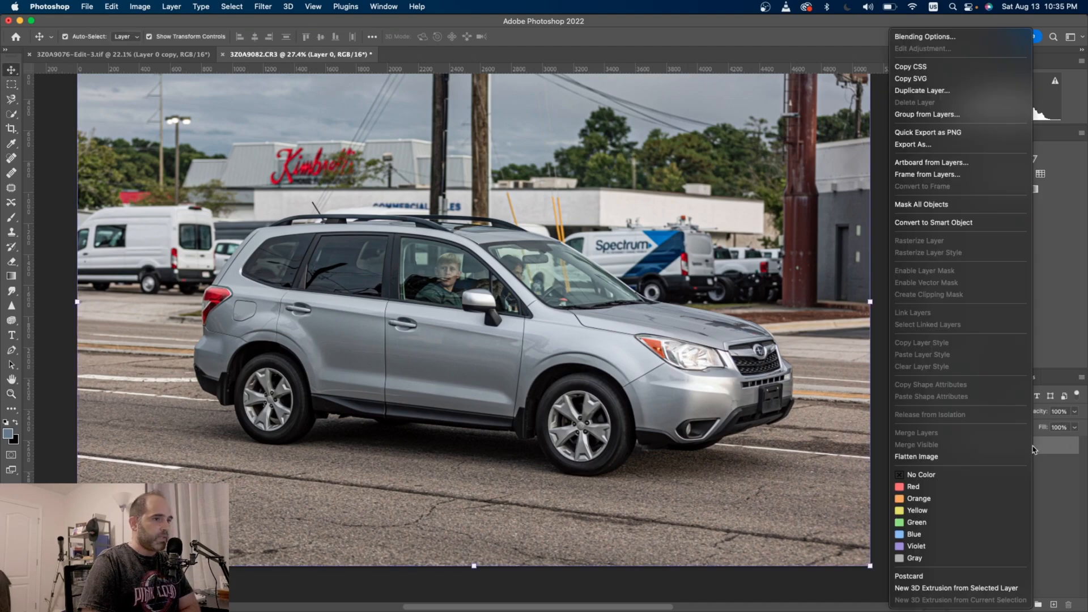
click(922, 90)
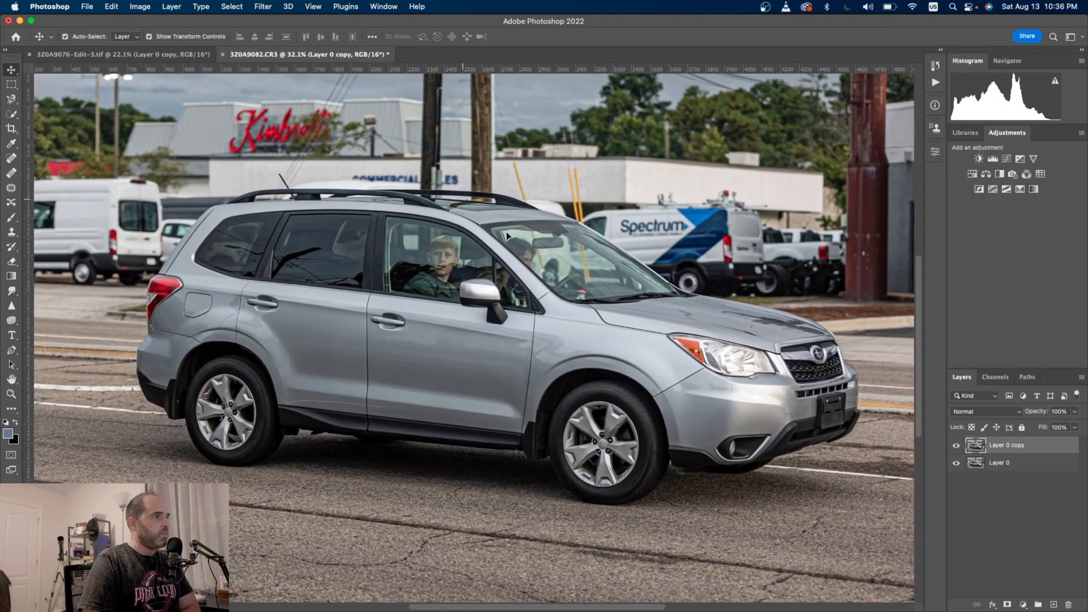
Step: Select the silver SUV by tracing its outline with the Magnetic Lasso, and subtract the gaps under the roof rails
scroll(507, 235, up, 2)
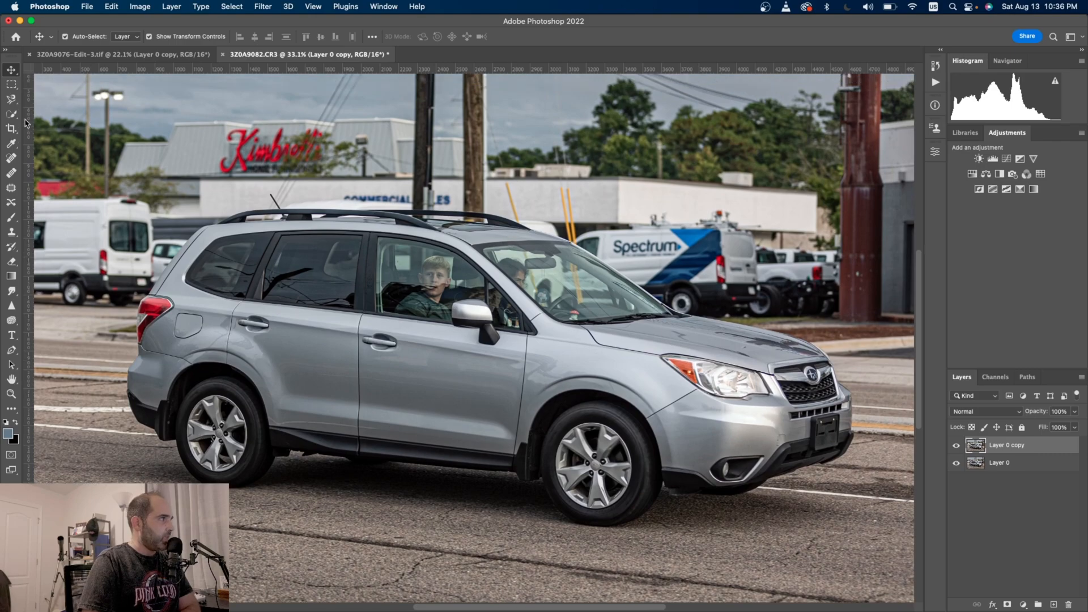
click(11, 100)
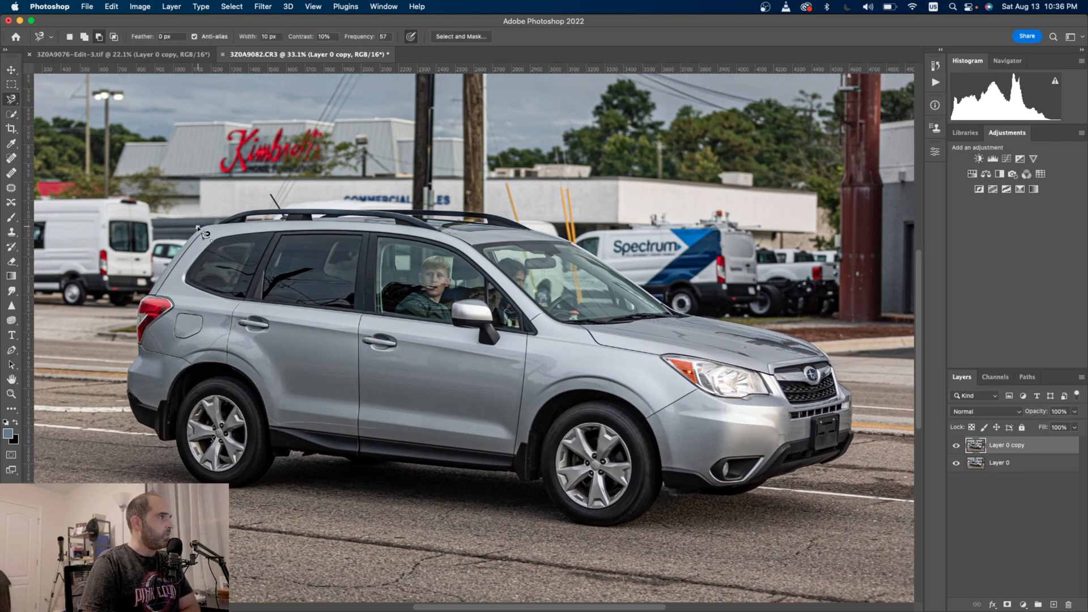
mouse_move(178, 264)
mouse_down()
mouse_move(128, 376)
mouse_move(158, 441)
mouse_move(179, 446)
mouse_move(192, 478)
mouse_move(225, 487)
mouse_move(262, 485)
mouse_move(303, 454)
mouse_move(378, 471)
mouse_move(516, 477)
mouse_move(547, 486)
mouse_move(576, 523)
mouse_move(622, 526)
mouse_move(652, 519)
mouse_move(836, 359)
mouse_move(675, 311)
mouse_move(500, 216)
mouse_move(336, 211)
mouse_move(199, 237)
mouse_up()
click(195, 247)
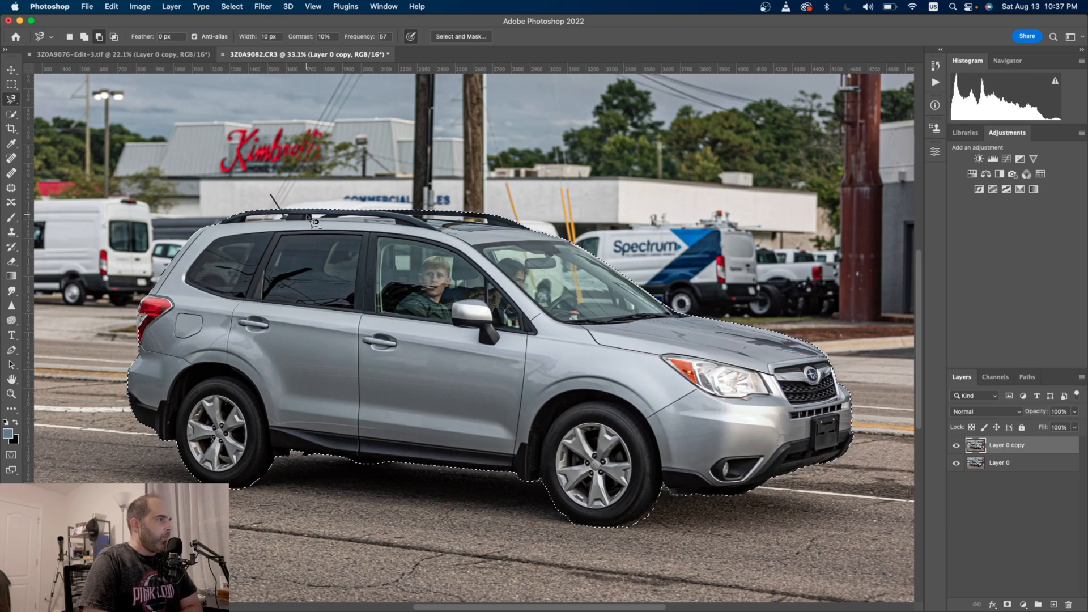
click(245, 217)
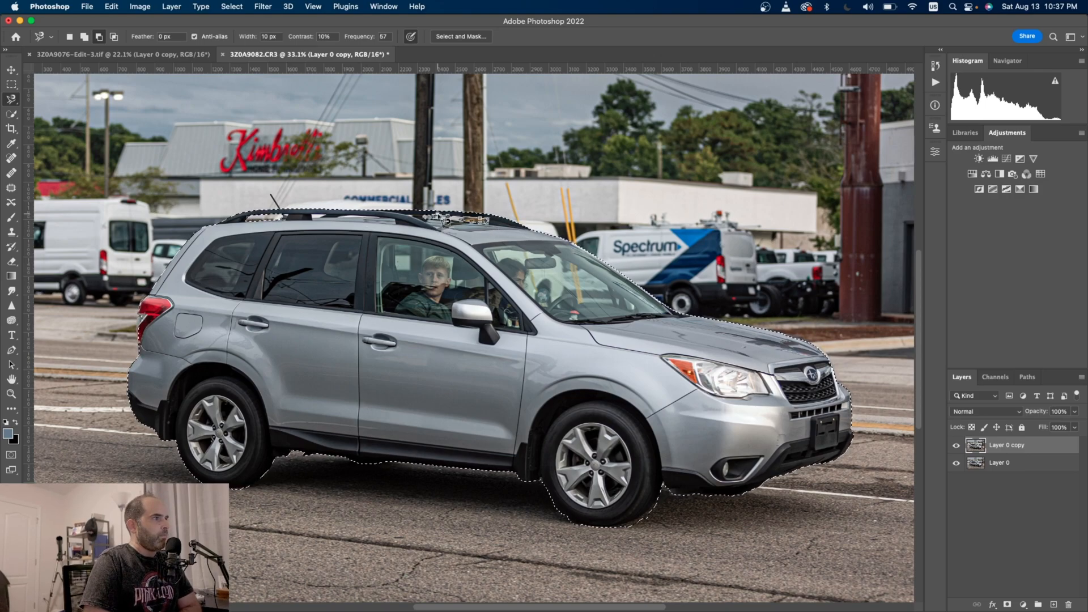
Step: Feather the SUV selection by 3 pixels twice and copy the SUV to its own layer
right_click(587, 352)
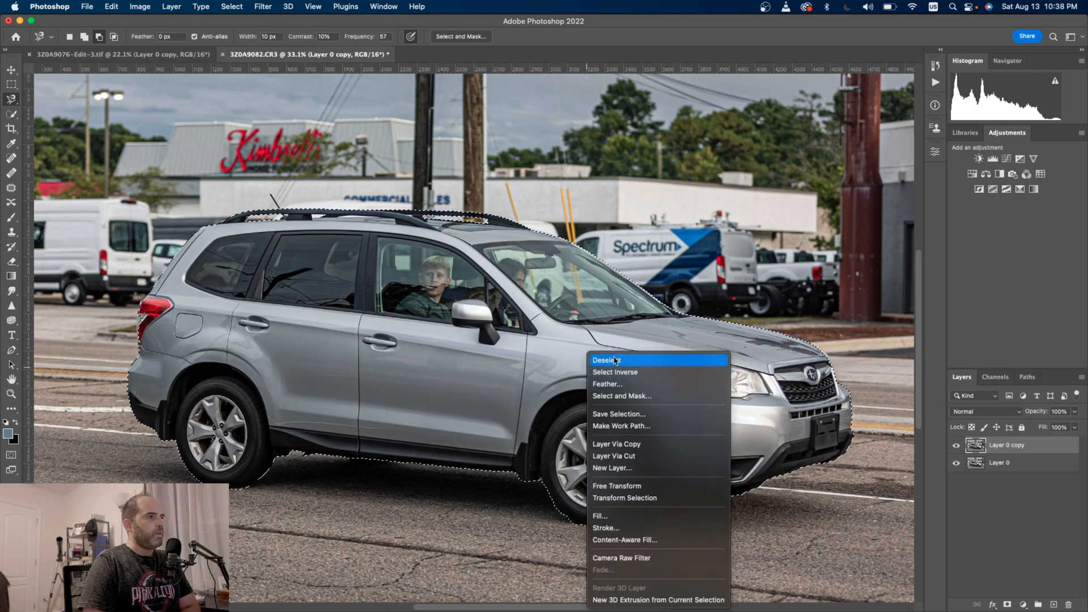
click(614, 384)
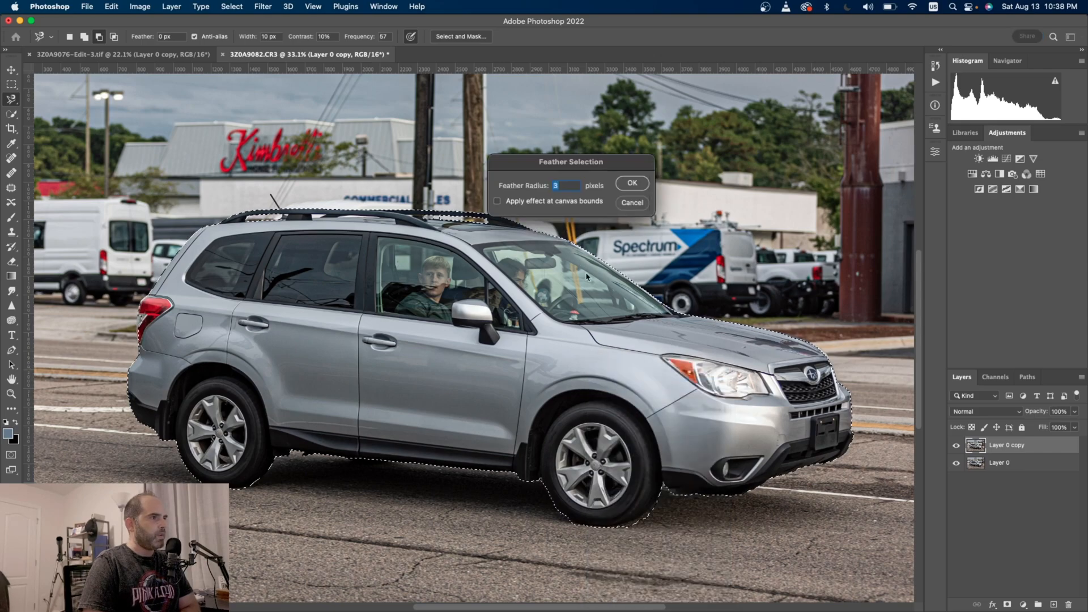
click(631, 183)
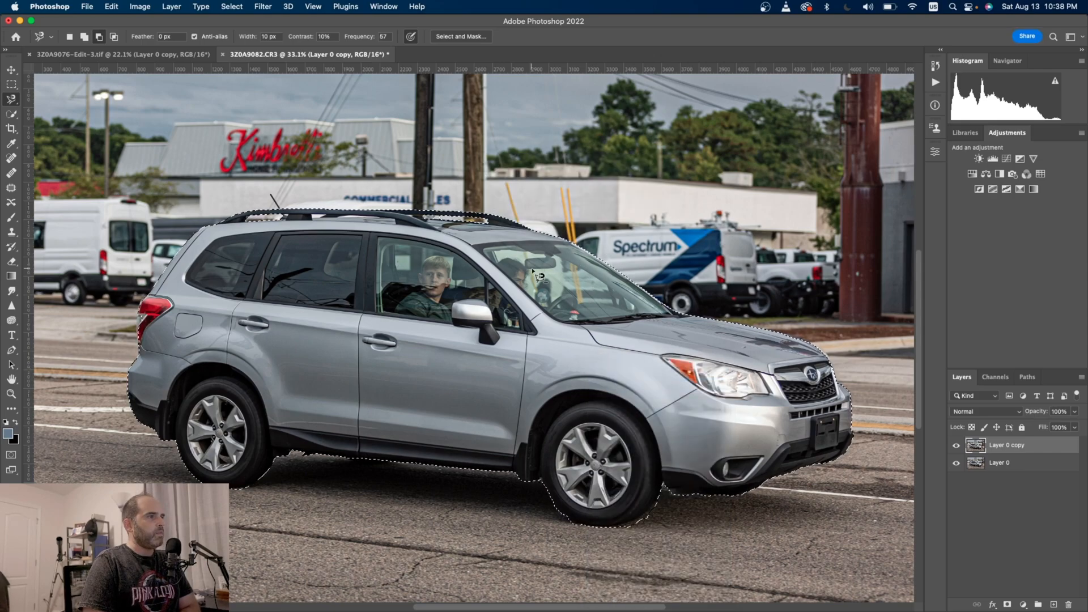
right_click(557, 372)
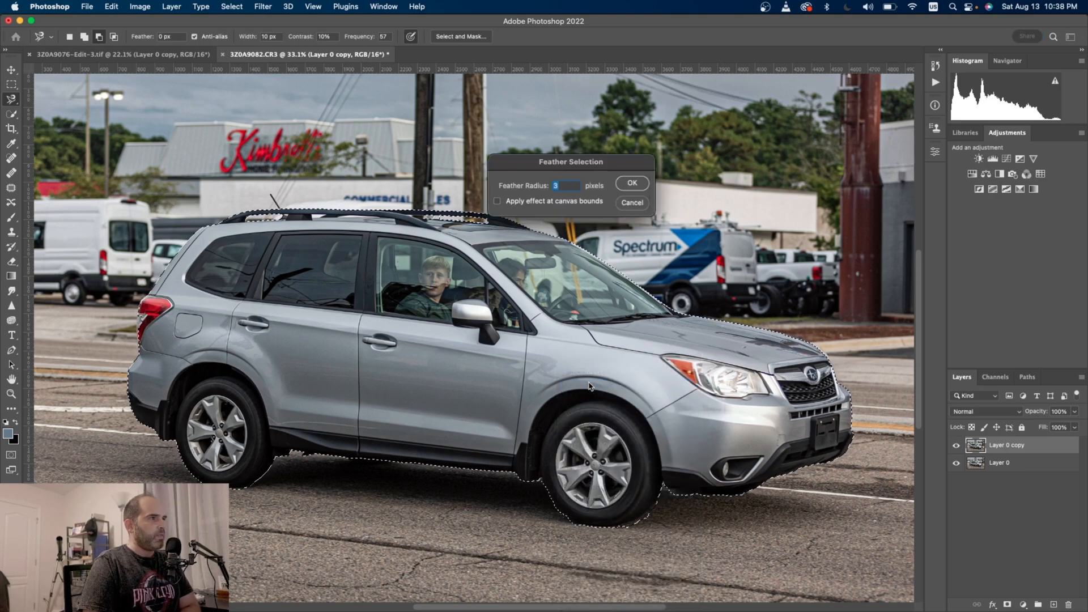
key(Return)
right_click(590, 385)
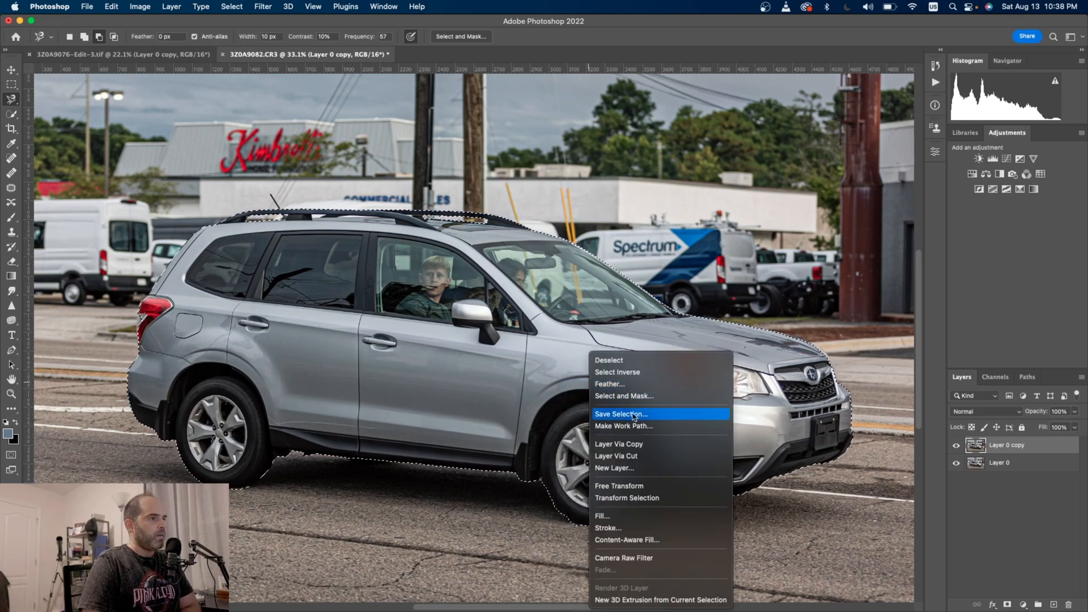
click(634, 443)
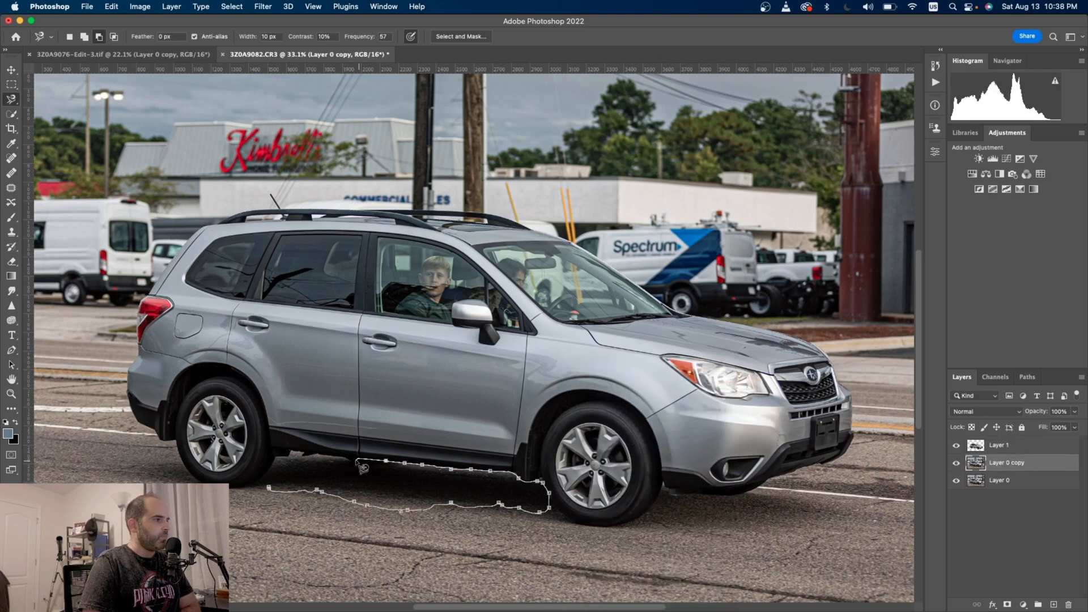
Step: Copy the shadow beneath the SUV from Layer 0 copy to a new layer, using a Magnetic Lasso selection feathered by 3 pixels
click(269, 488)
right_click(335, 476)
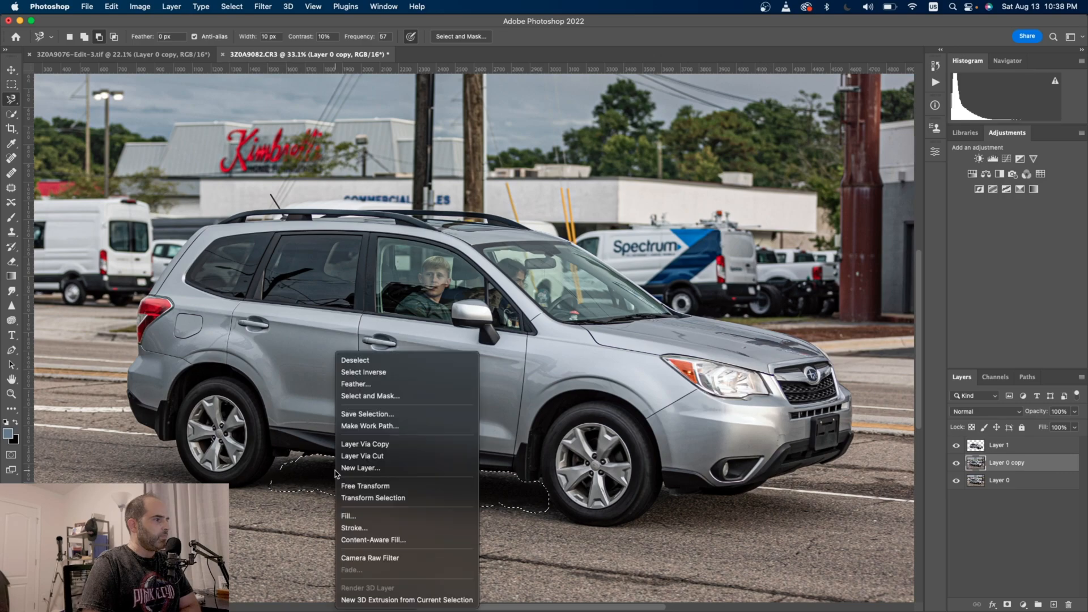
click(369, 390)
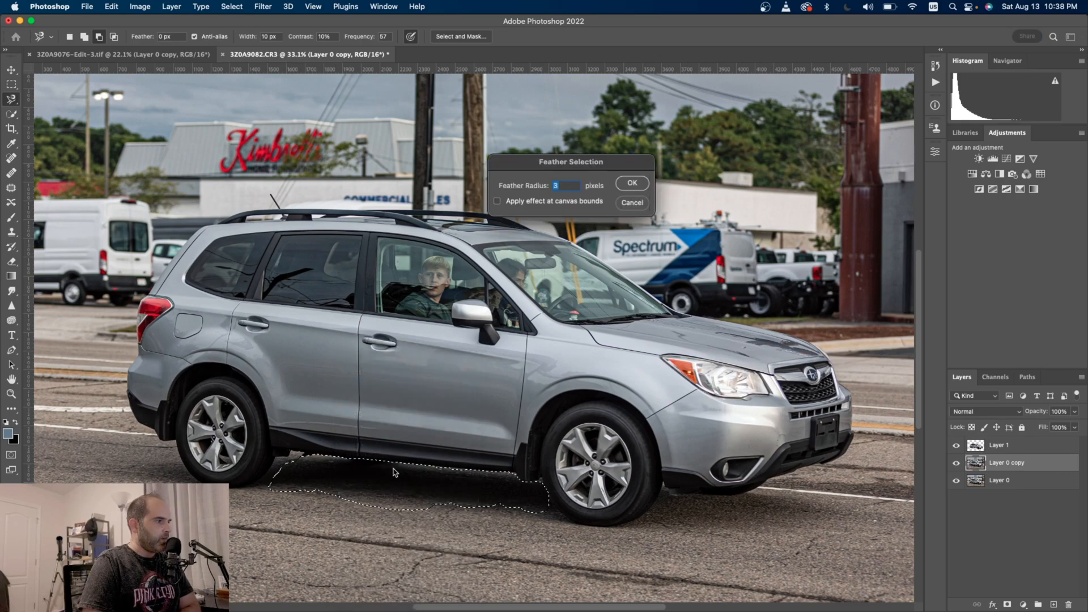
key(Return)
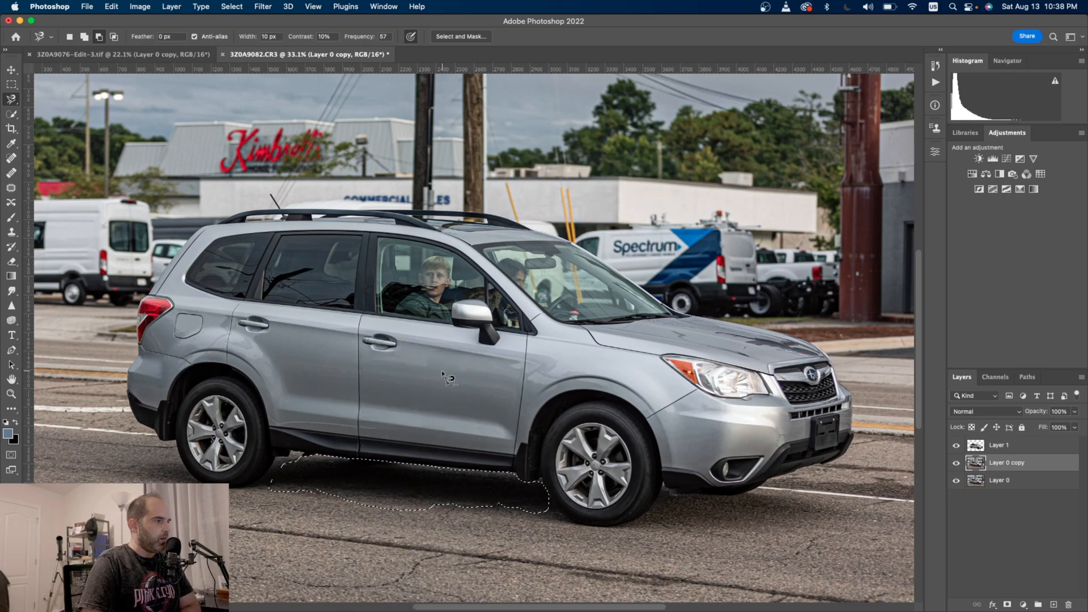
right_click(377, 479)
click(416, 445)
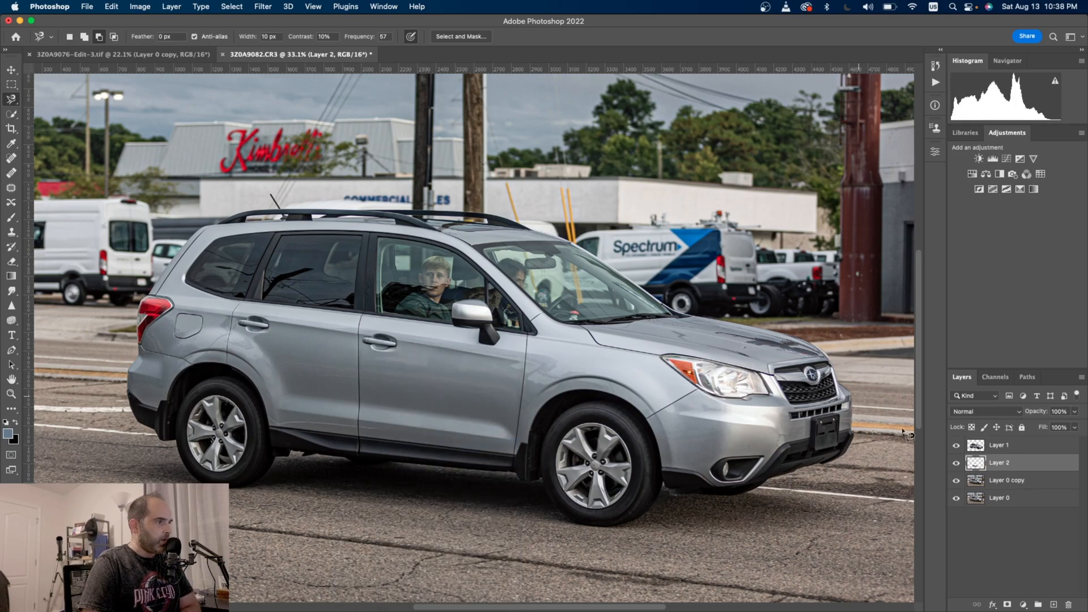
Step: Start a Path Blur on Layer 0 copy at 500% speed, with a nearly horizontal path spanning the image width
key(super+0)
scroll(629, 405, up, 2)
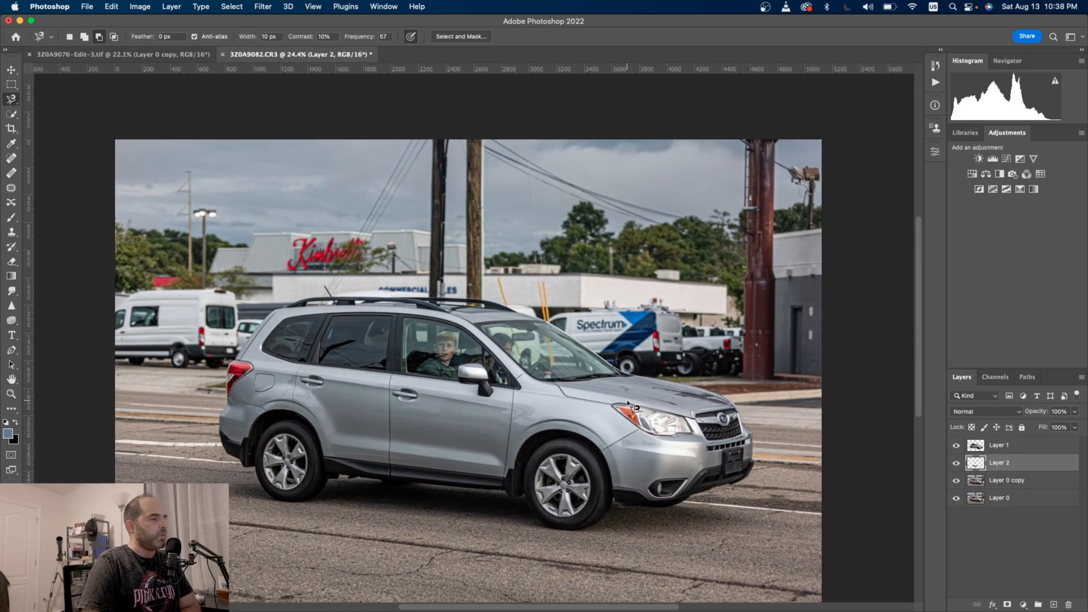
key(alt+bracketleft)
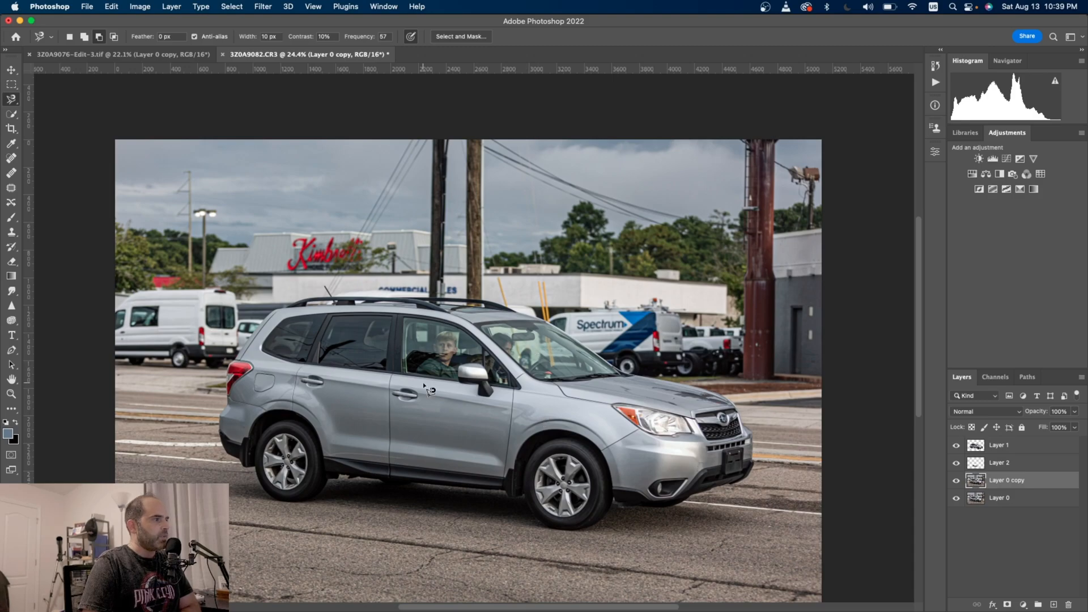
click(264, 6)
mouse_move(340, 163)
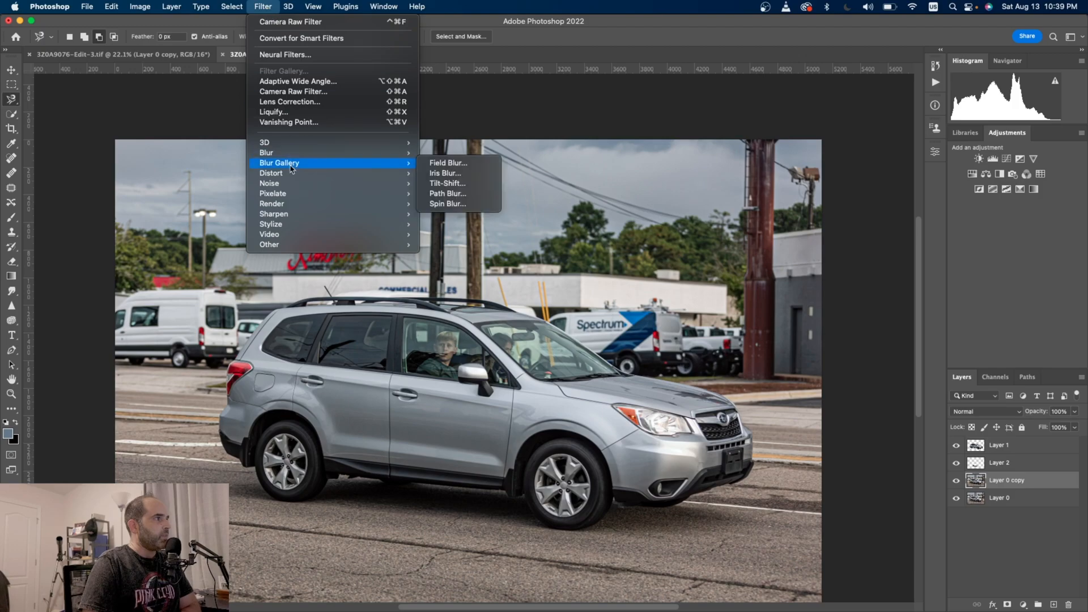
click(488, 198)
drag(537, 339, 829, 346)
drag(484, 337, 139, 342)
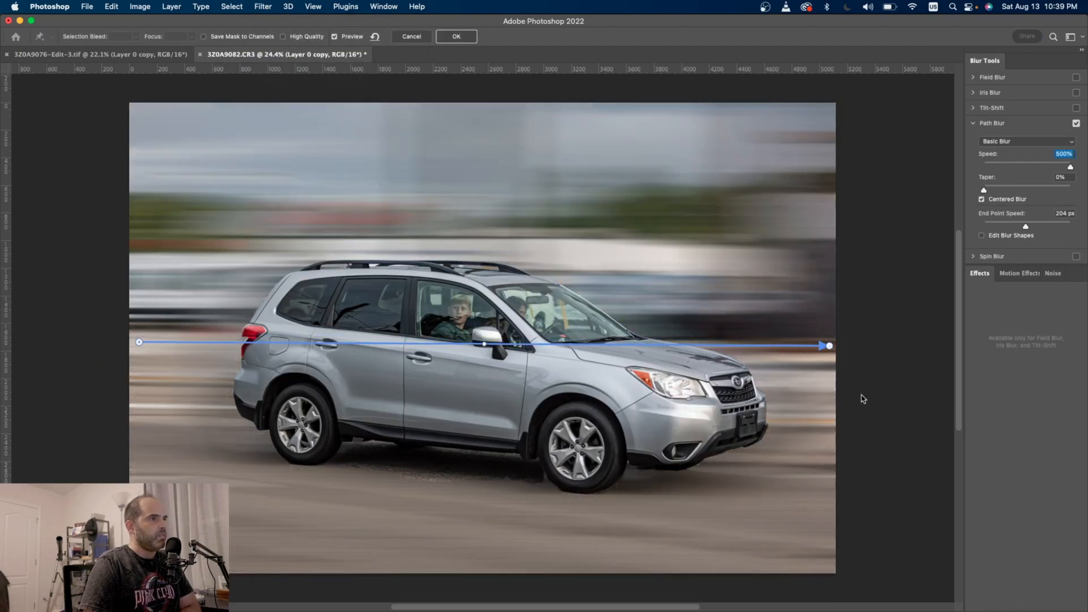
Step: Tilt the blur path to follow the road's slope, add four similarly sloped paths across the image, and apply the Path Blur
drag(829, 346, 824, 438)
mouse_move(474, 392)
mouse_down()
mouse_move(460, 447)
mouse_move(472, 391)
mouse_up()
click(149, 139)
click(822, 222)
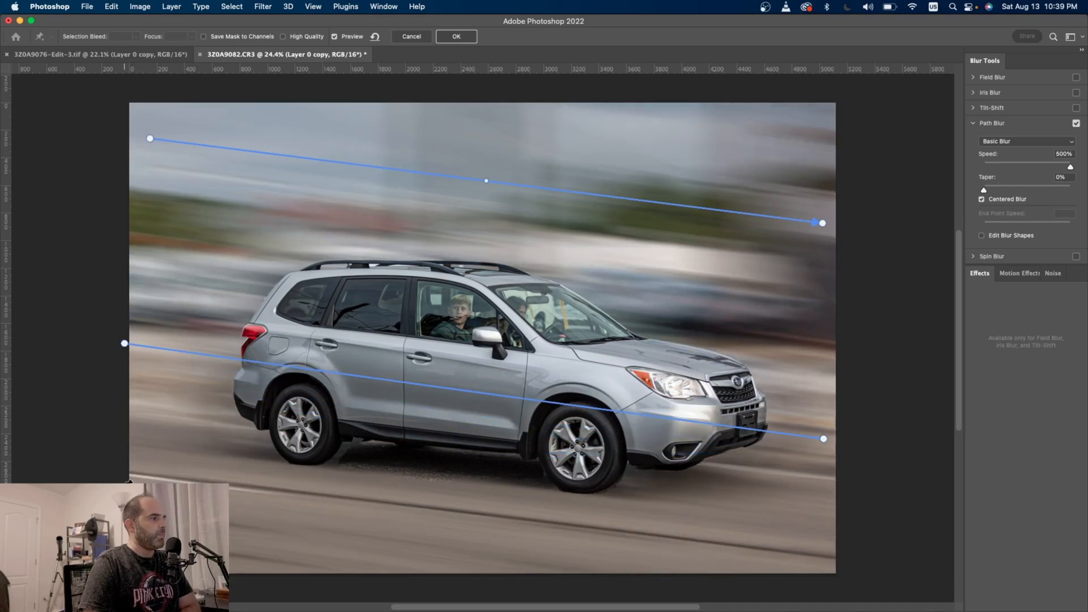
click(129, 481)
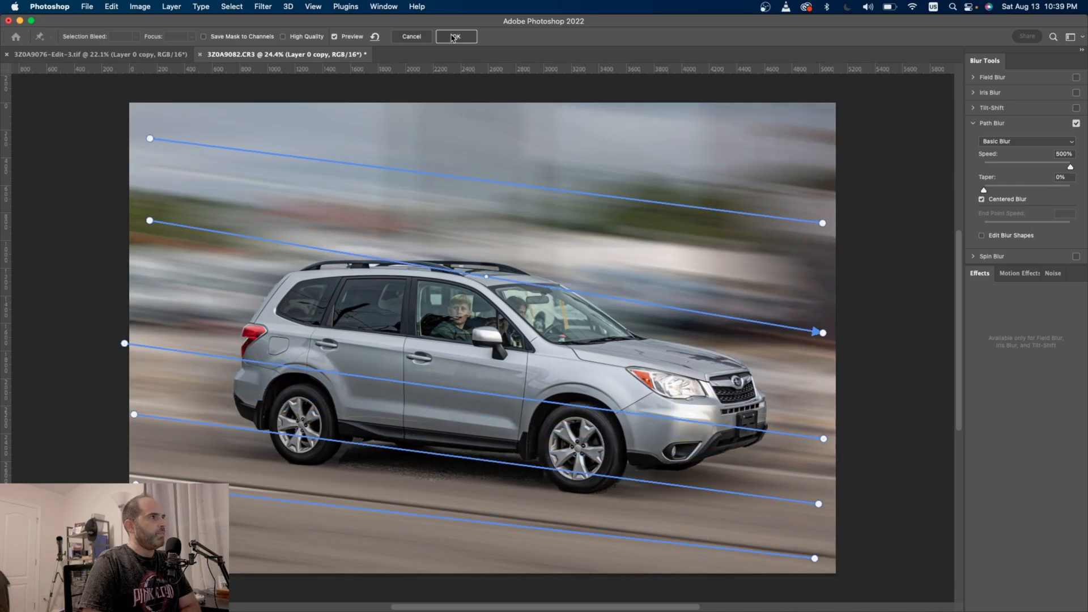
click(452, 37)
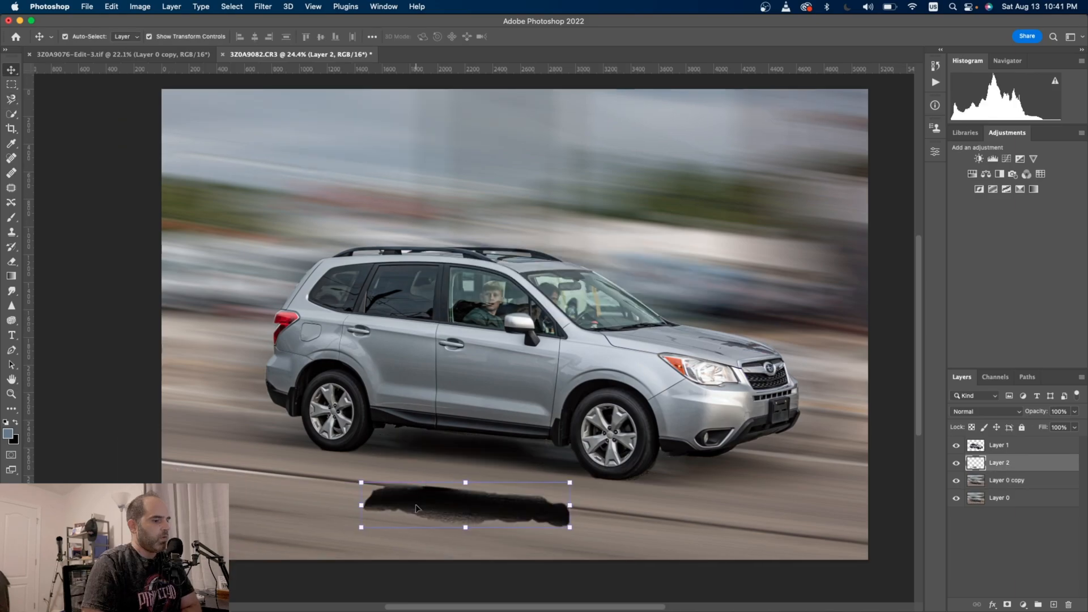
Step: Delete the separate shadow layer, Layer 2
key(BackSpace)
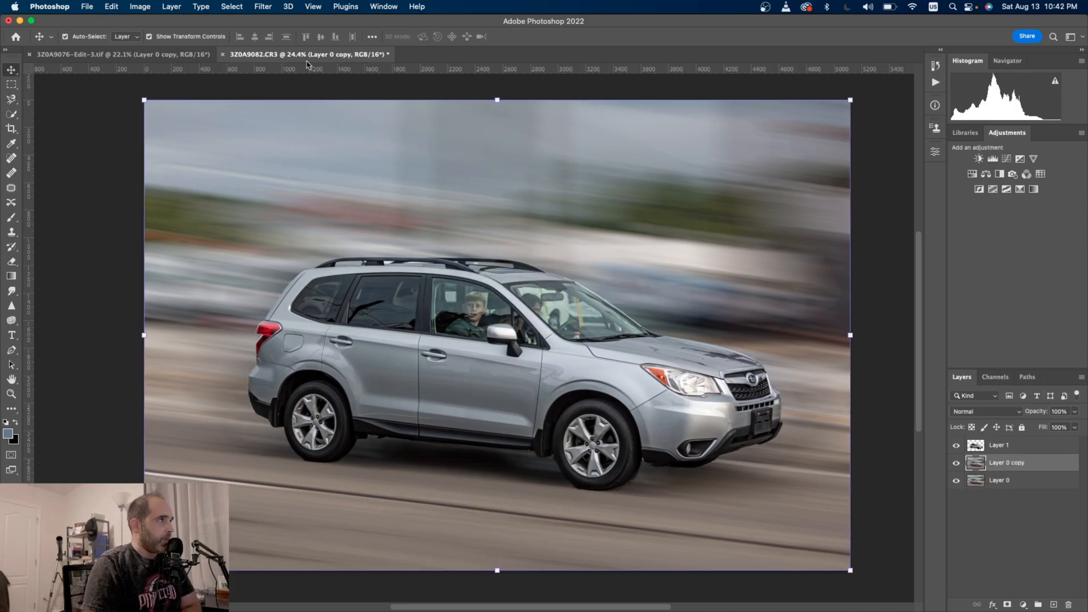
Step: Open the Camera Raw Filter on Layer 0 copy and set Exposure +0.75, Contrast +42, Blacks -29, Texture +37, Clarity +25 and Dehaze +22
click(289, 7)
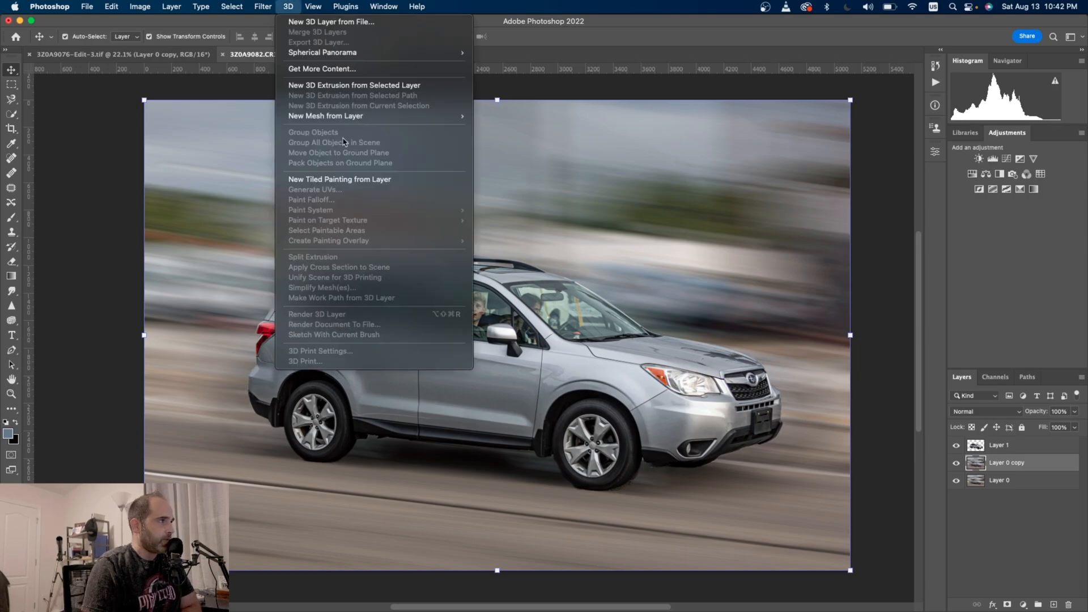
mouse_move(263, 6)
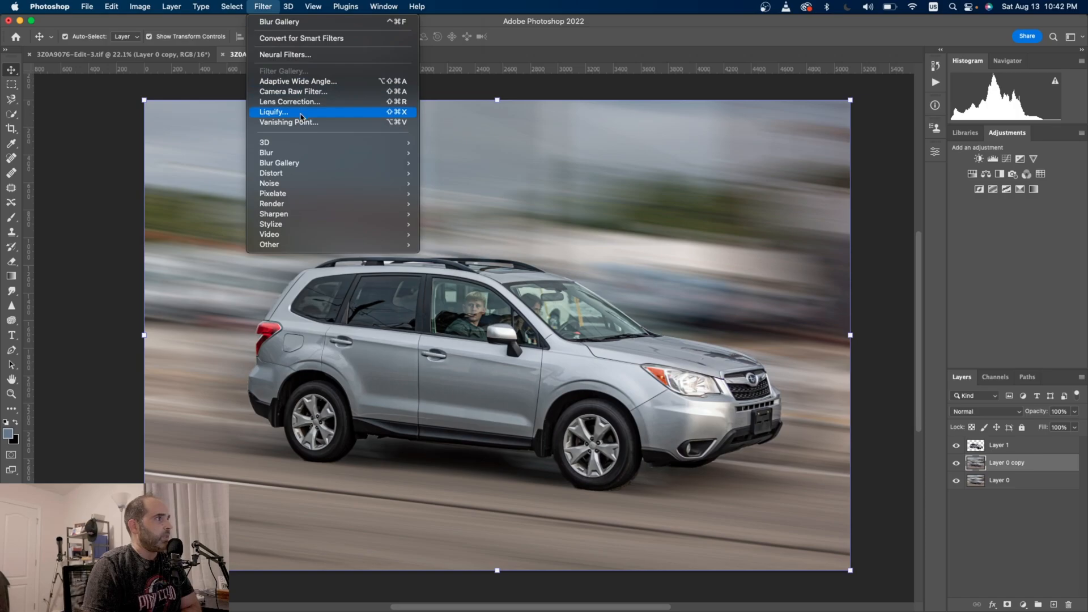
click(300, 92)
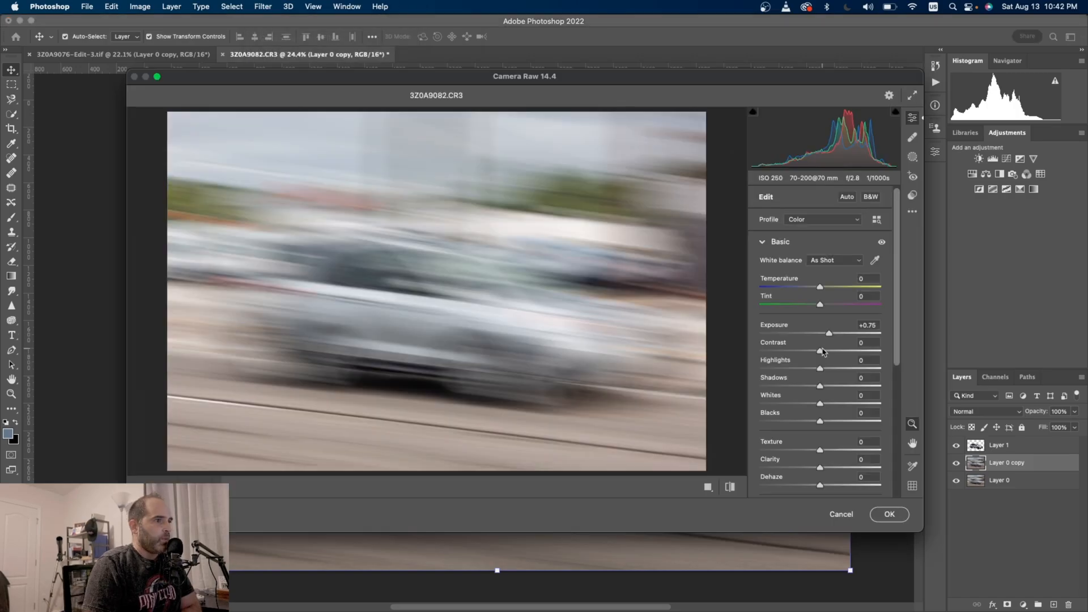
drag(820, 351, 847, 351)
drag(823, 420, 833, 486)
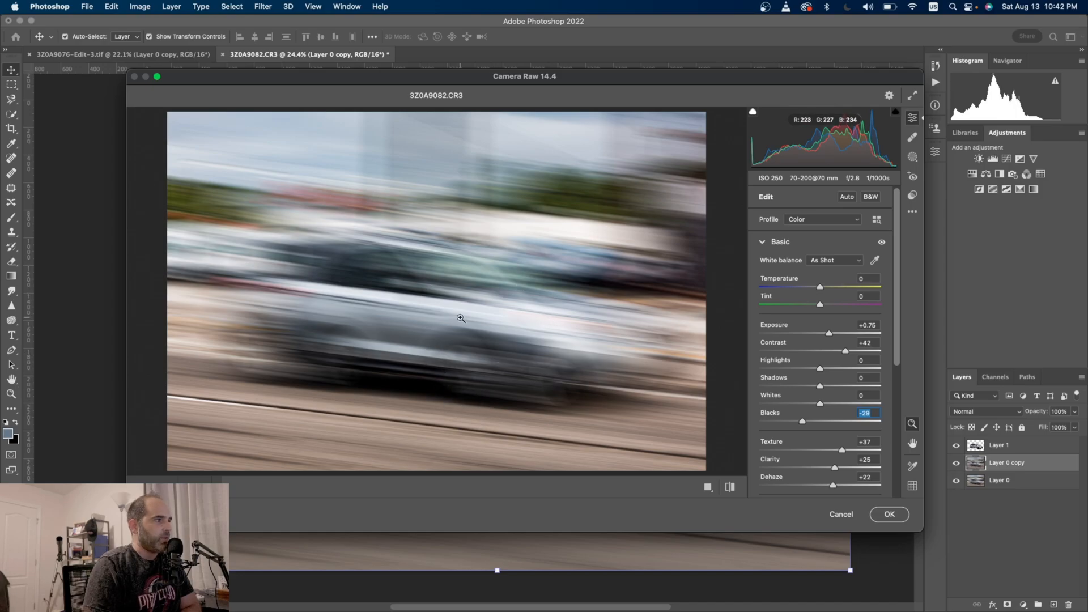
Step: Set Vibrance to +25 and Saturation to +6, apply the background grading, and save the image back to Lightroom Classic
scroll(898, 345, down, 3)
drag(827, 460, 835, 463)
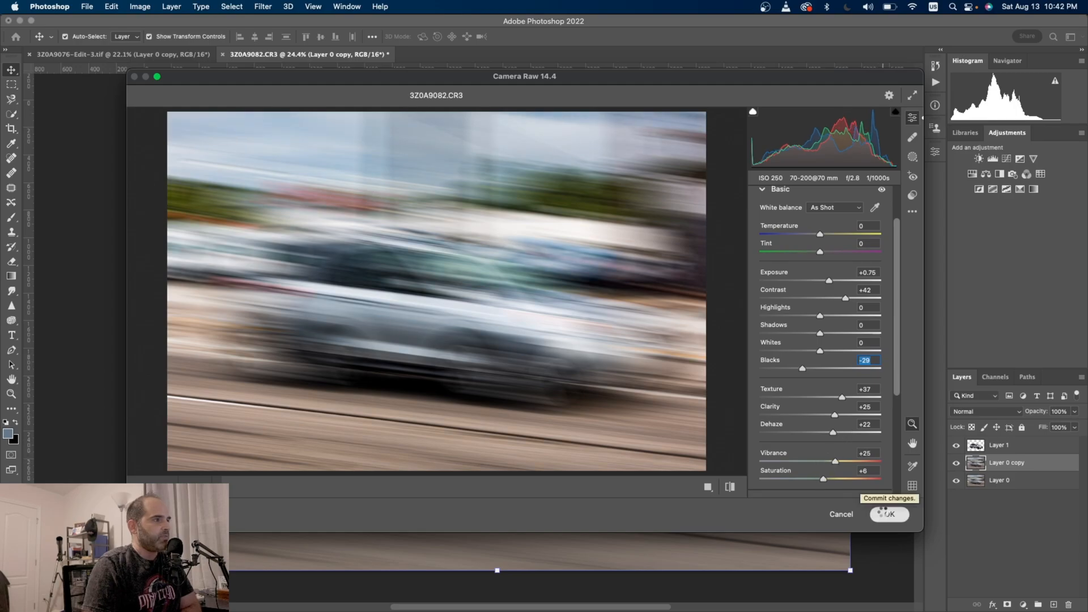
click(888, 514)
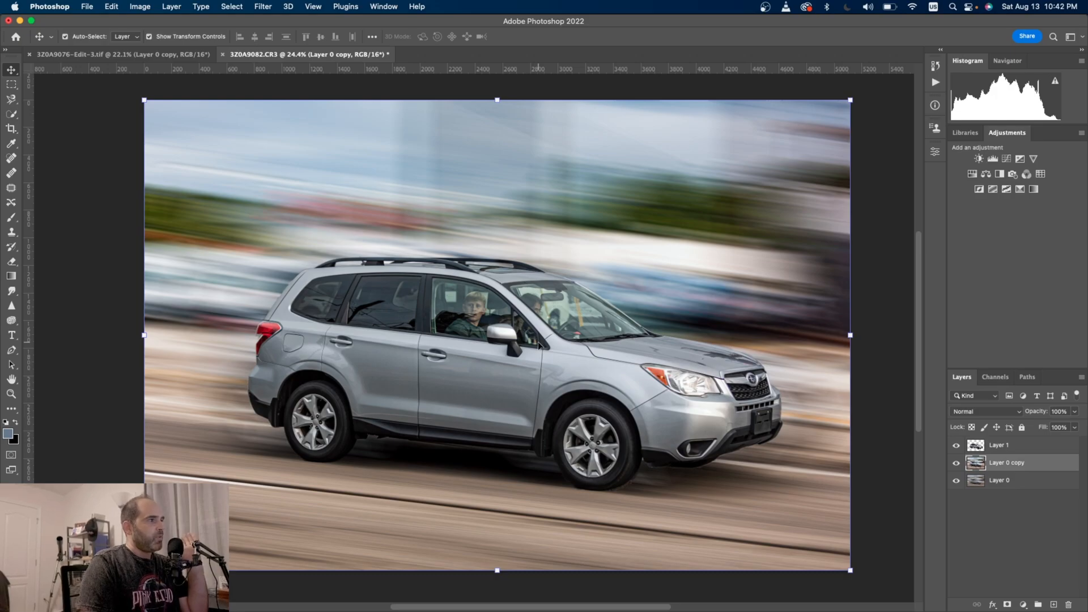
key(super+s)
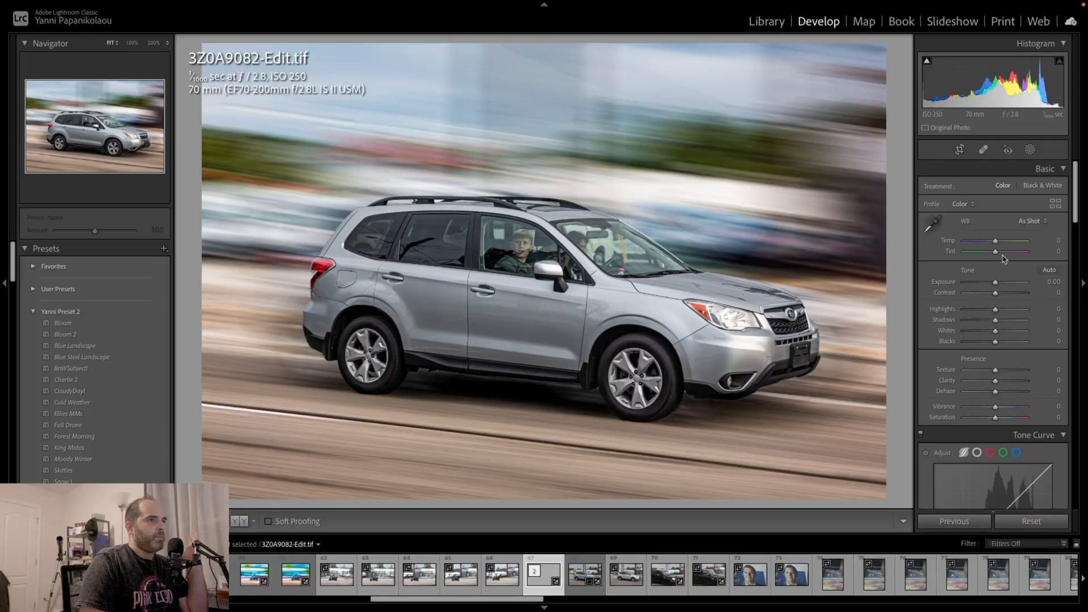
Step: Set the edited SUV photo's Contrast to +26, Shadows +41, Blacks -28, Texture +29, Clarity +20, Dehaze +26 and Vibrance +16
drag(995, 390, 1004, 393)
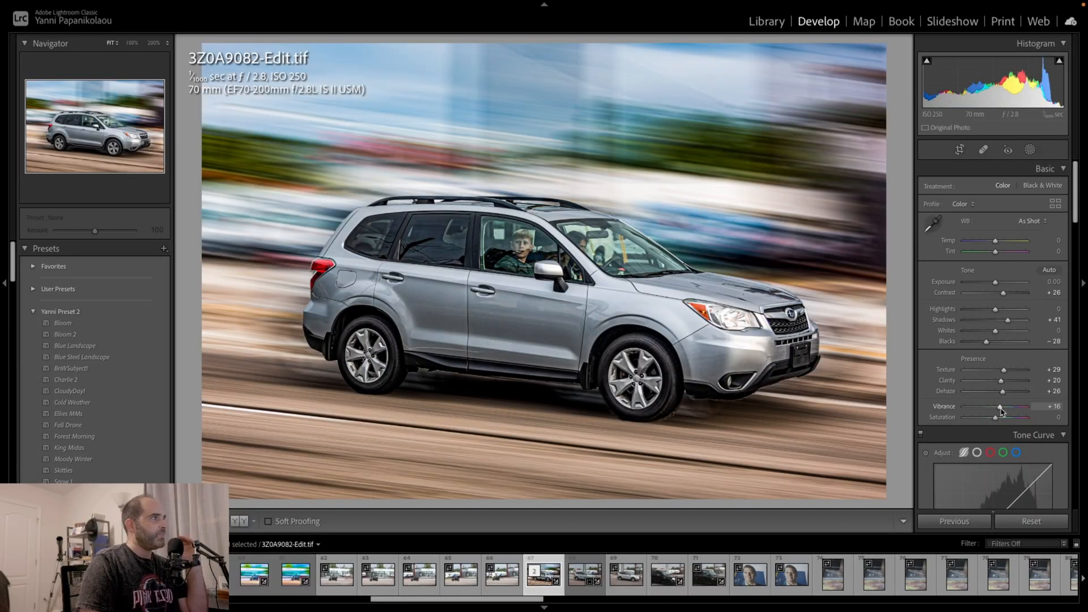
Step: Compare the original 3Z0A9082.CR3 in Lightroom Classic with the finished panning version car12-lm.jpeg in Preview, ending back in Lightroom Classic
key(alt+shift+super+e)
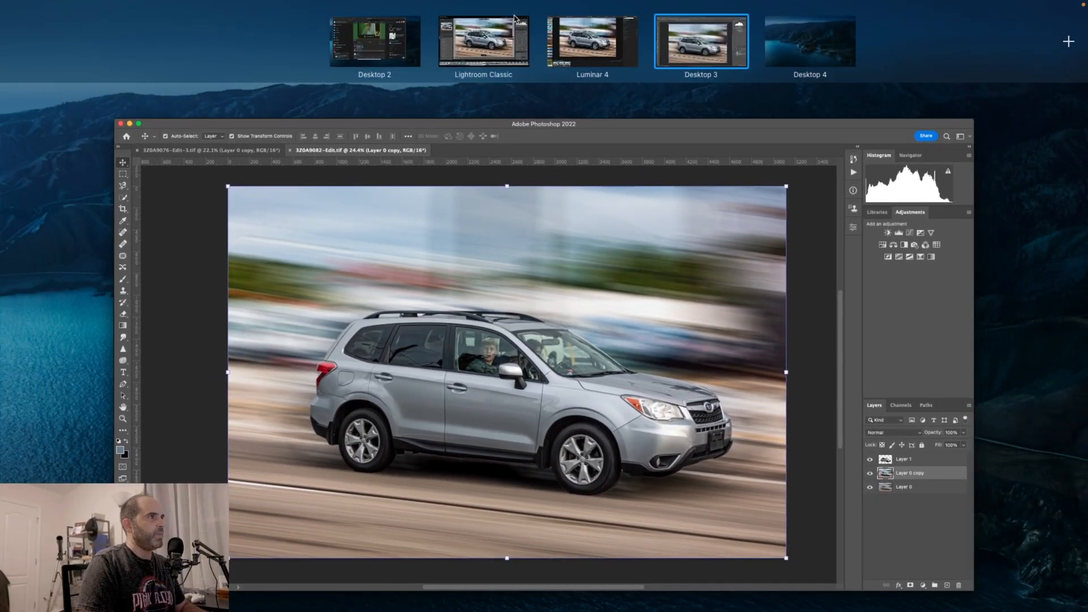
click(482, 42)
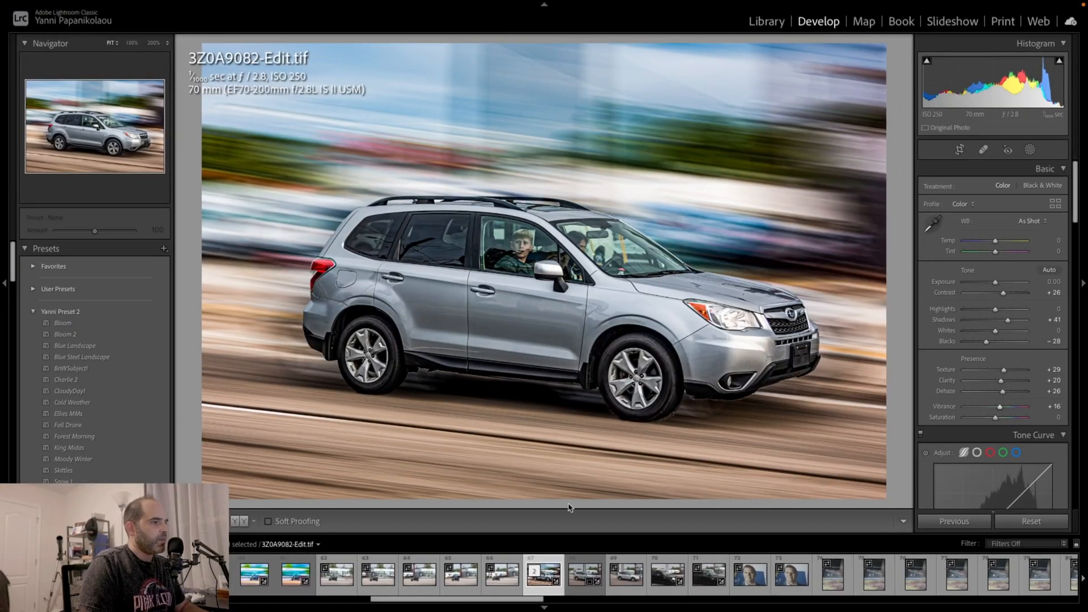
click(584, 574)
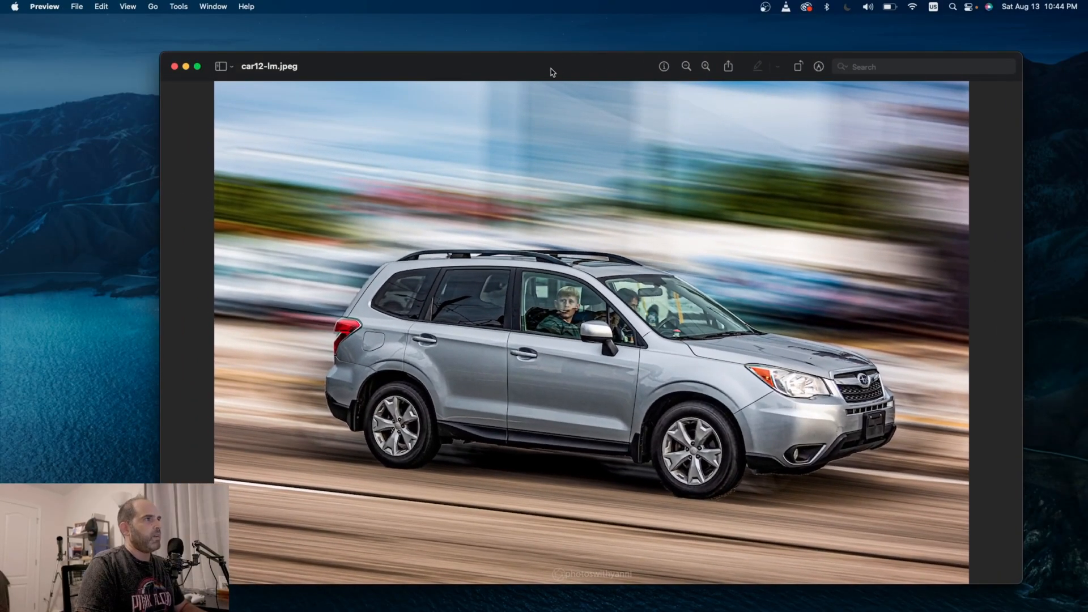
drag(550, 69, 529, 37)
key(ctrl+Up)
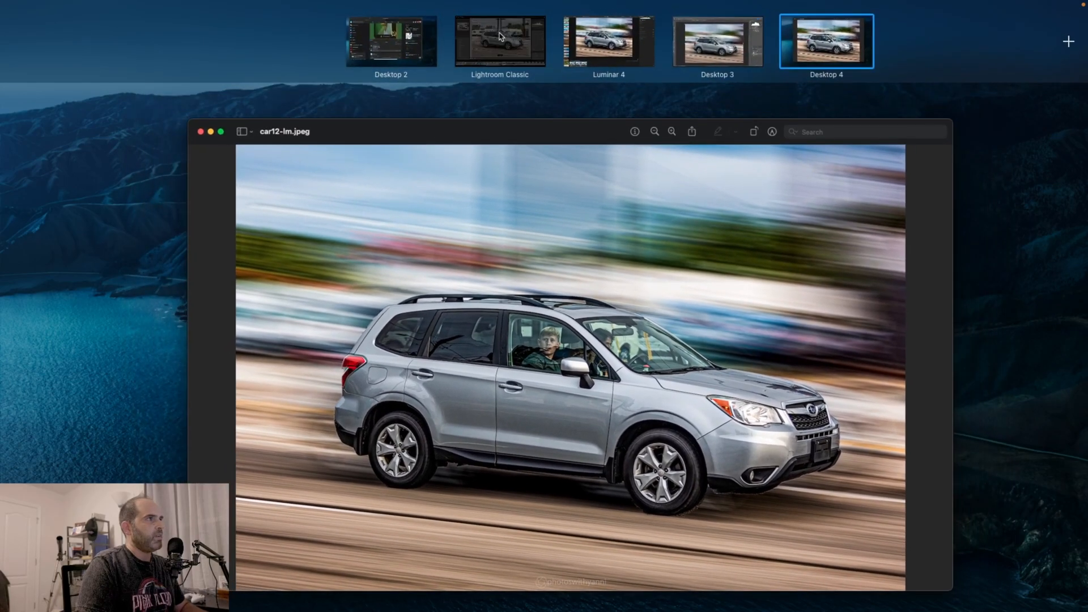
click(497, 37)
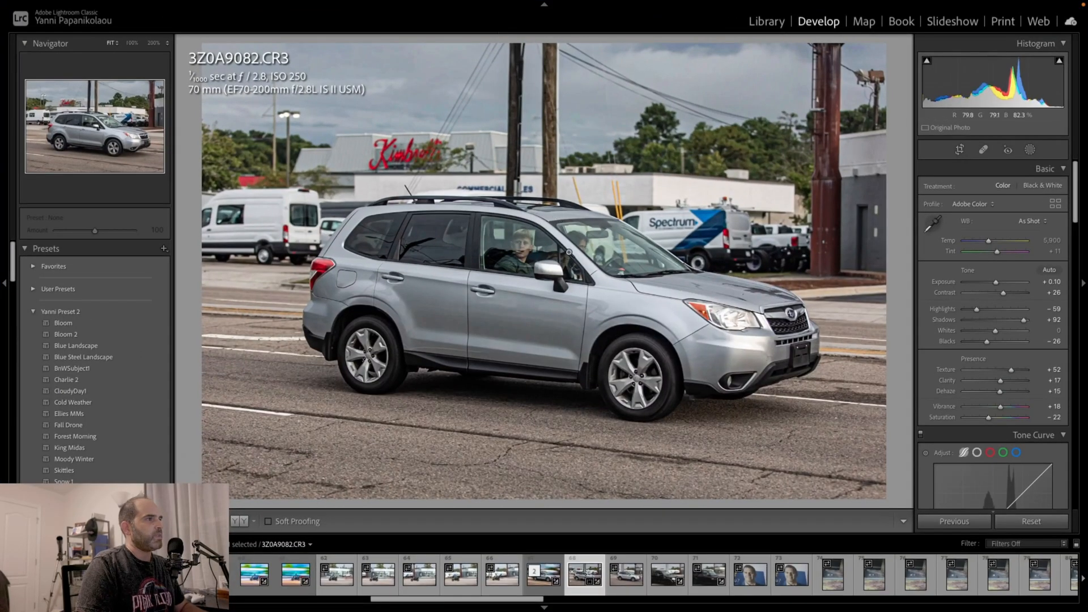